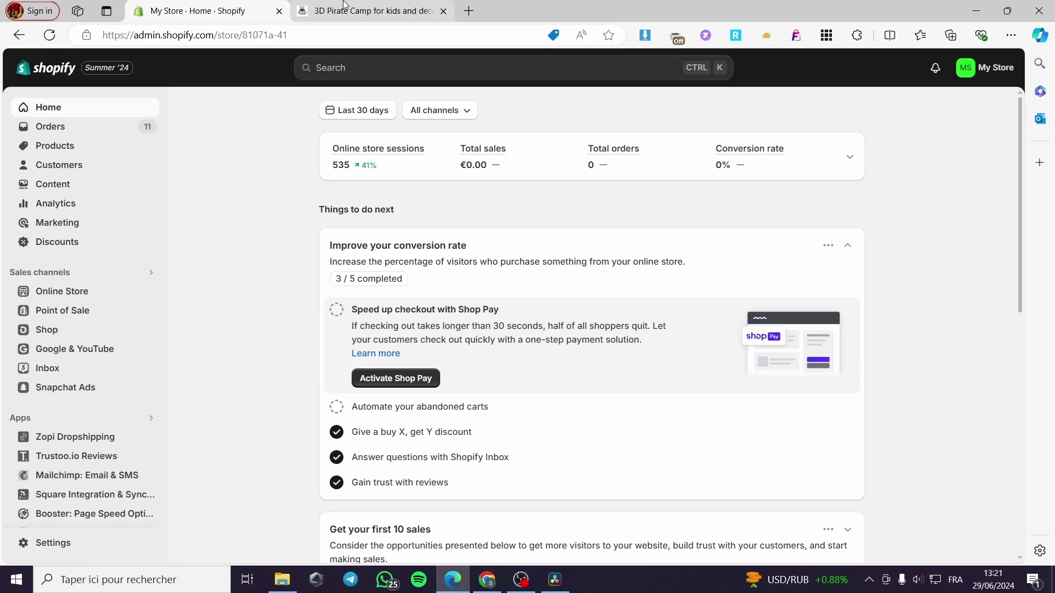
Step: Check the purchase buttons on the live 3D Pirate Camp product page, then return to the store admin
{"action": "left_click", "coordinate": [347, 11]}
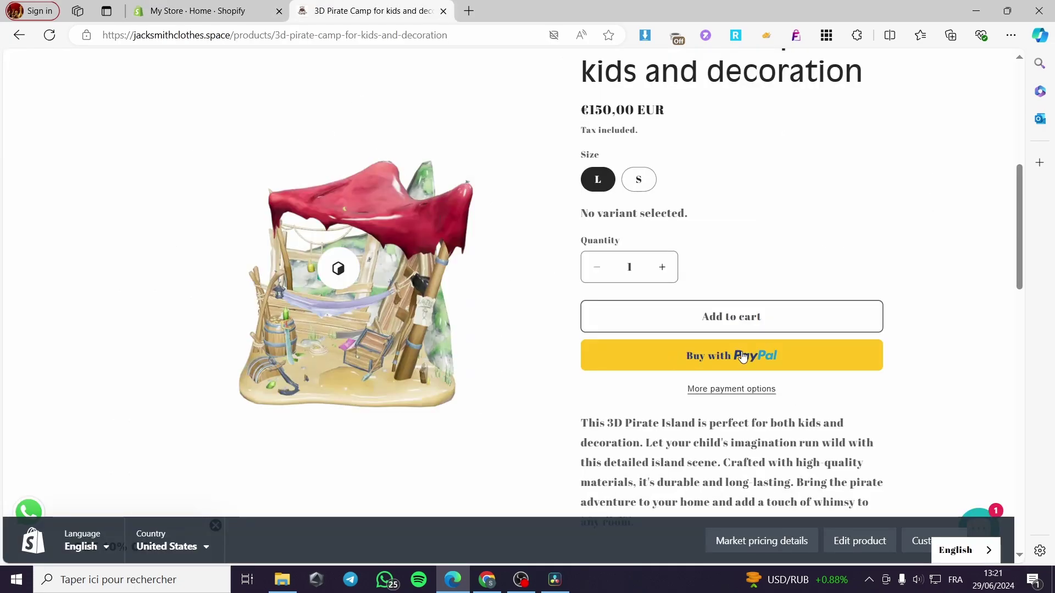
{"action": "scroll", "coordinate": [714, 363], "scroll_direction": "up", "scroll_amount": 2}
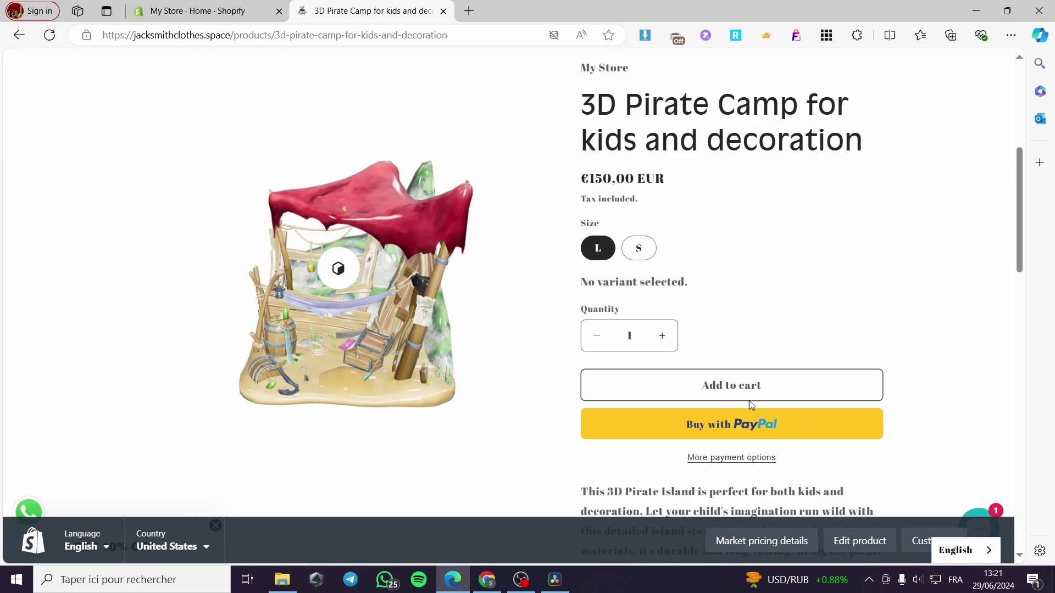
{"action": "left_click", "coordinate": [177, 5]}
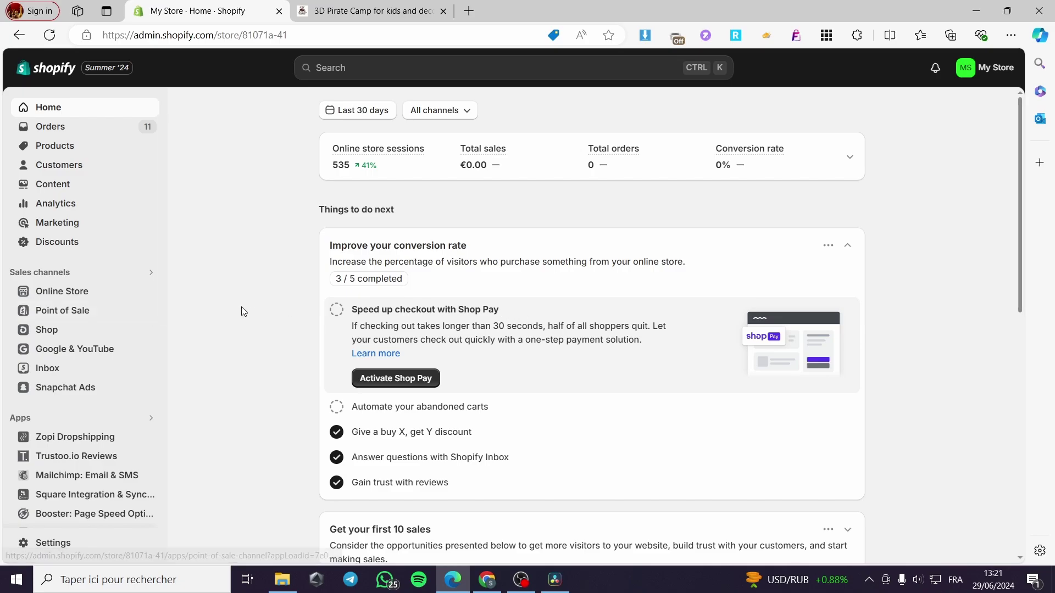
Step: Open the store's payment settings and compare the listed payment methods with the live product page's purchase buttons
{"action": "left_click", "coordinate": [41, 544]}
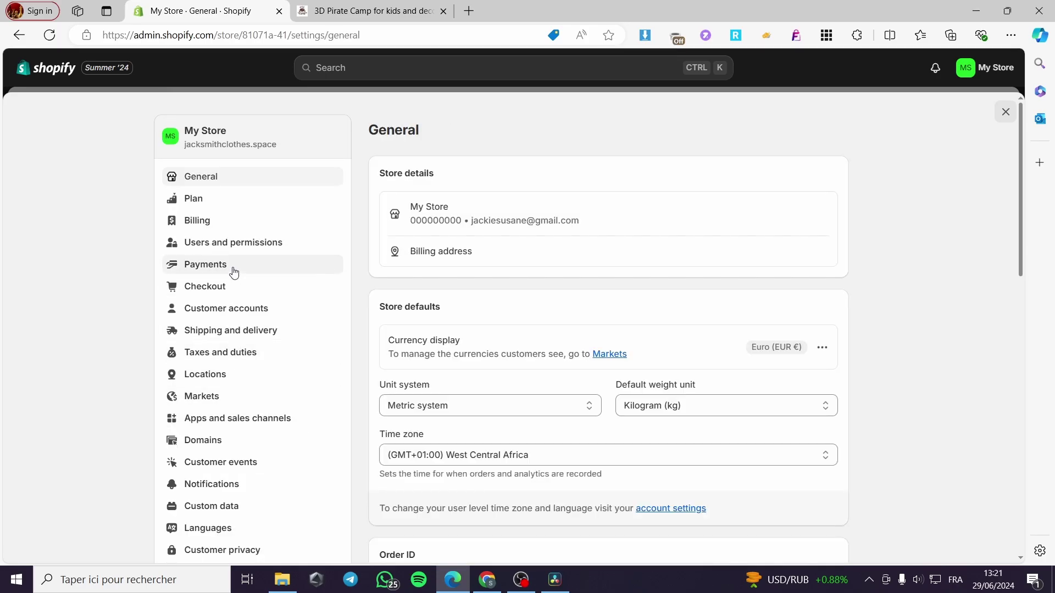
{"action": "left_click", "coordinate": [234, 271]}
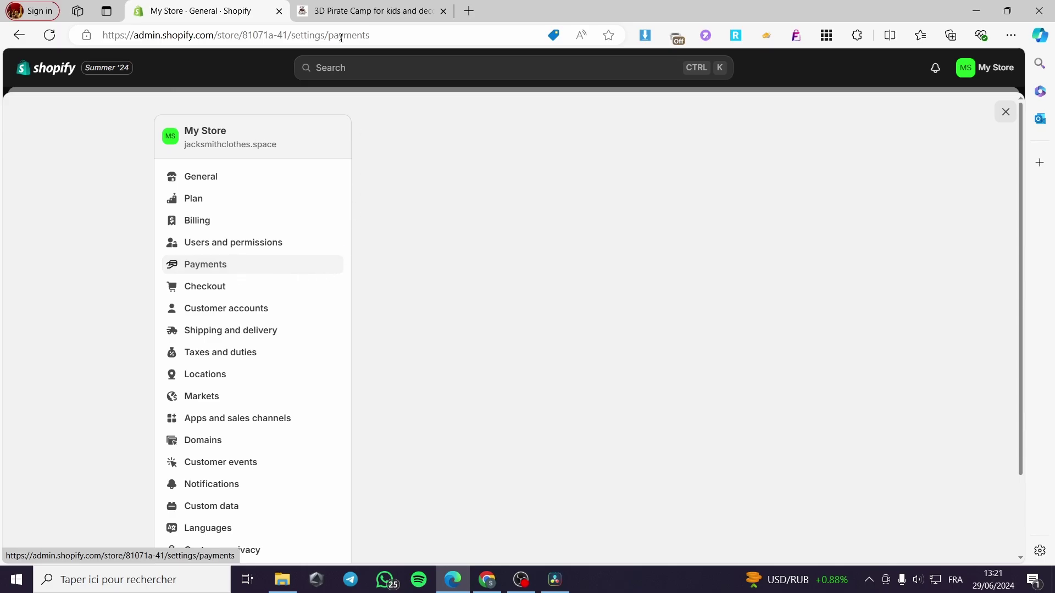
{"action": "left_click", "coordinate": [368, 11]}
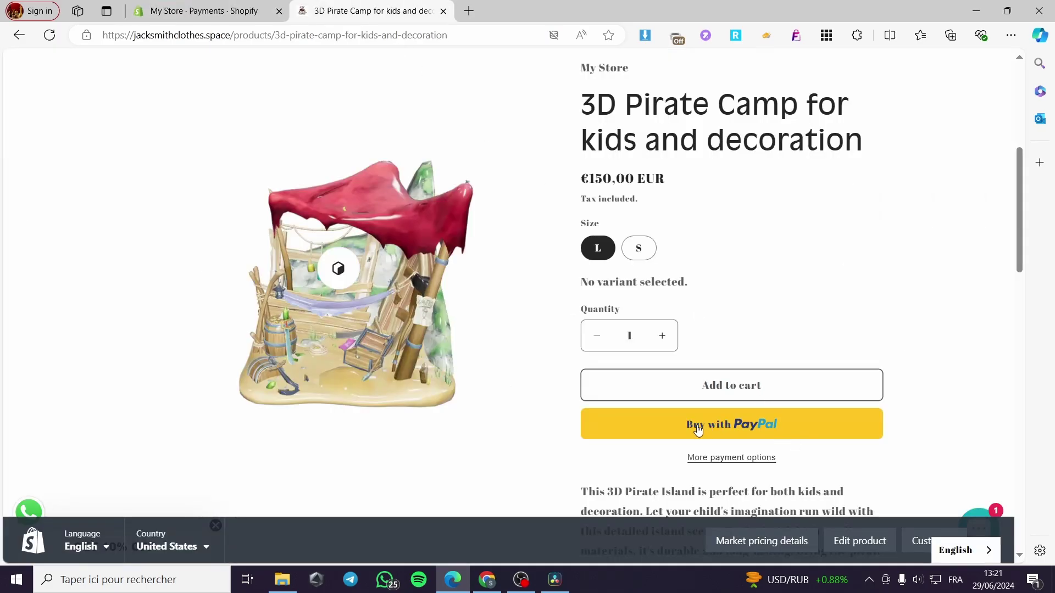
{"action": "left_click", "coordinate": [209, 11]}
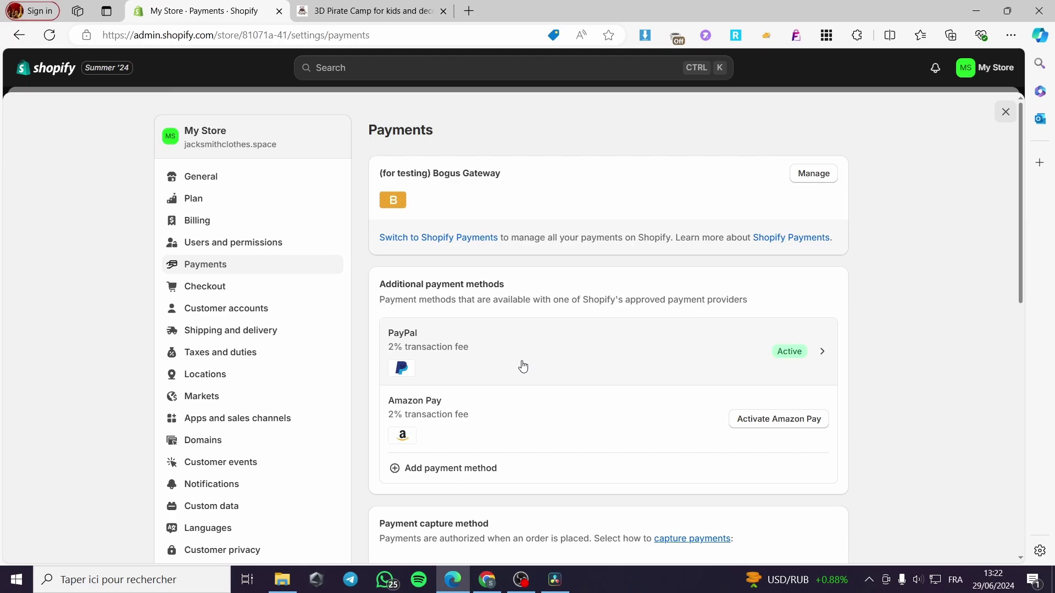
{"action": "left_click", "coordinate": [379, 11]}
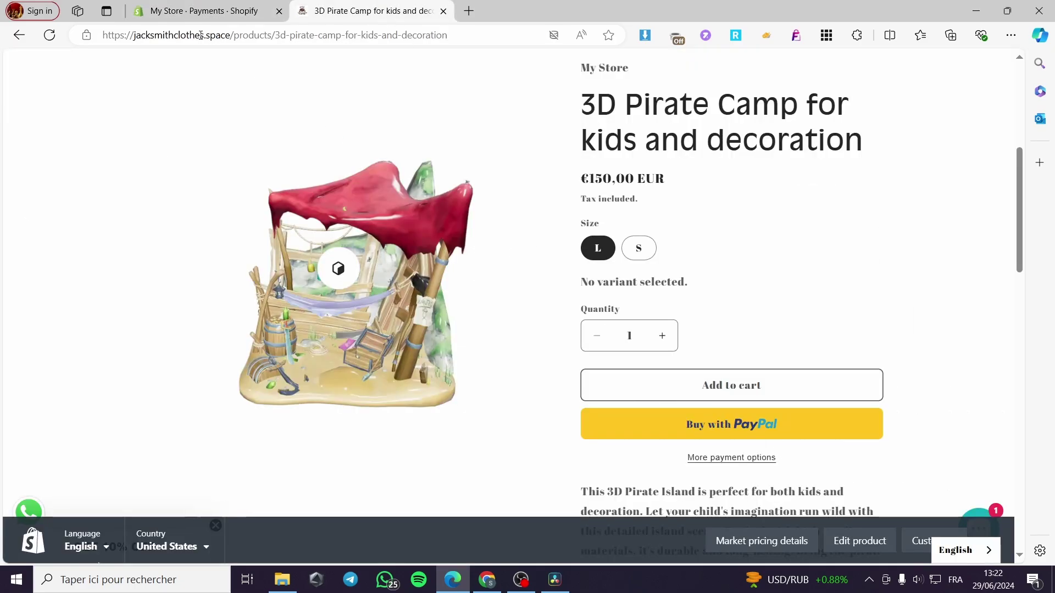
{"action": "left_click", "coordinate": [181, 6]}
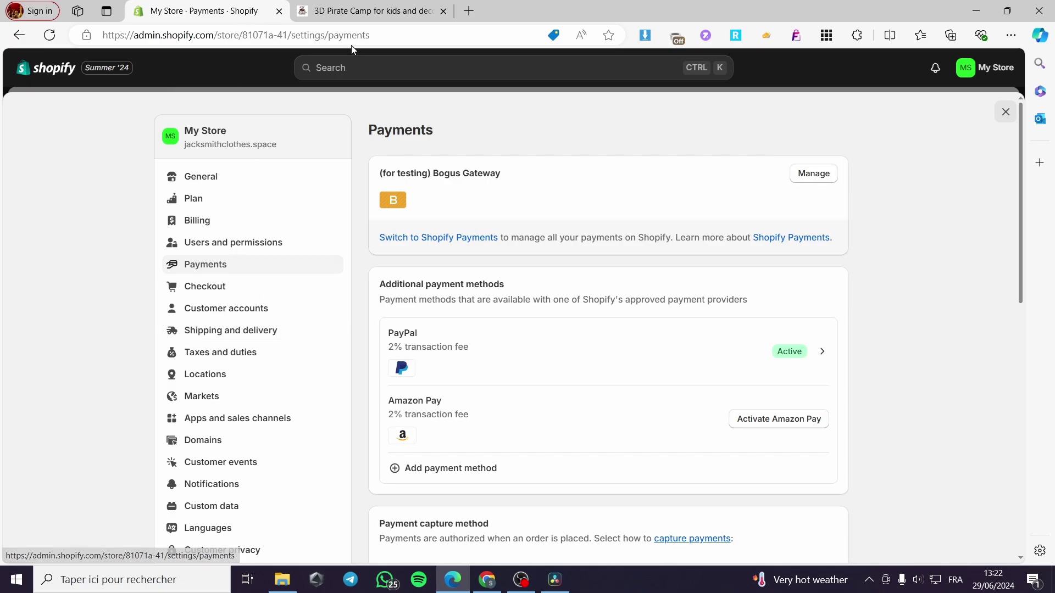
Step: Leave the payment settings and open the current Craft theme for customization
{"action": "left_click", "coordinate": [58, 68]}
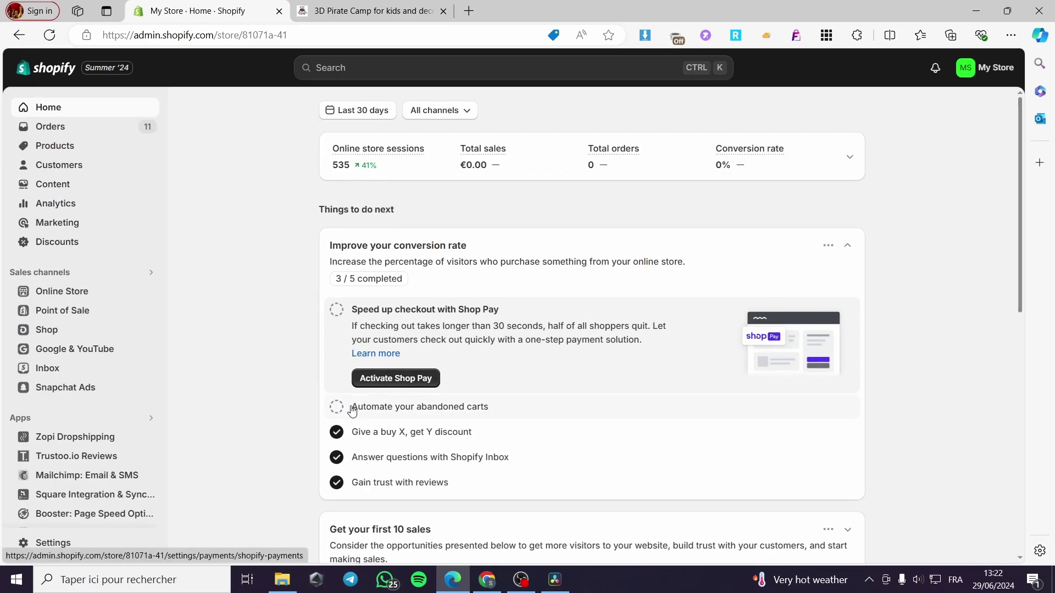
{"action": "left_click", "coordinate": [332, 7]}
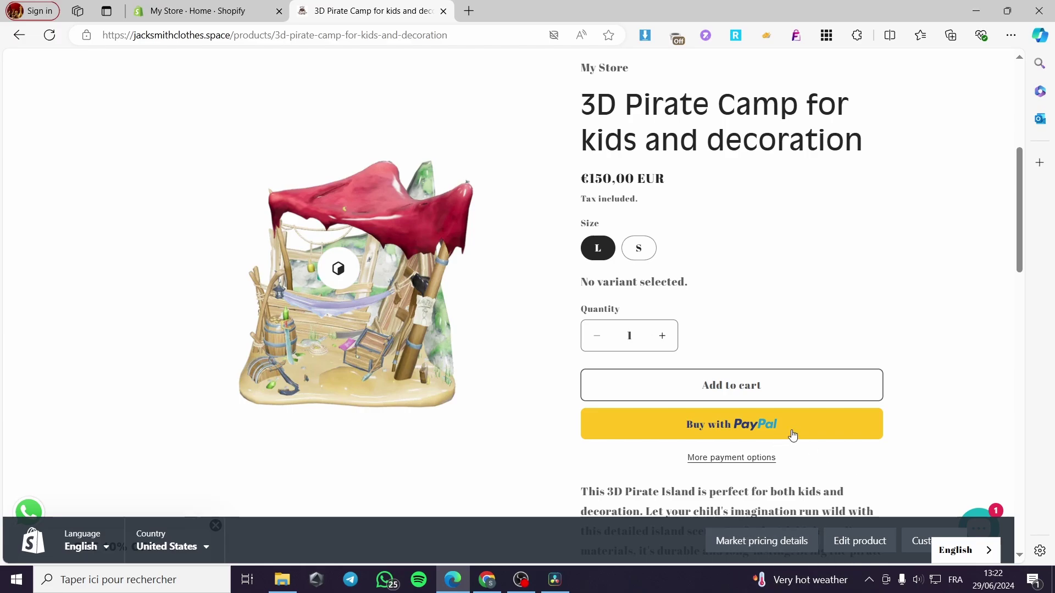
{"action": "left_click", "coordinate": [208, 10]}
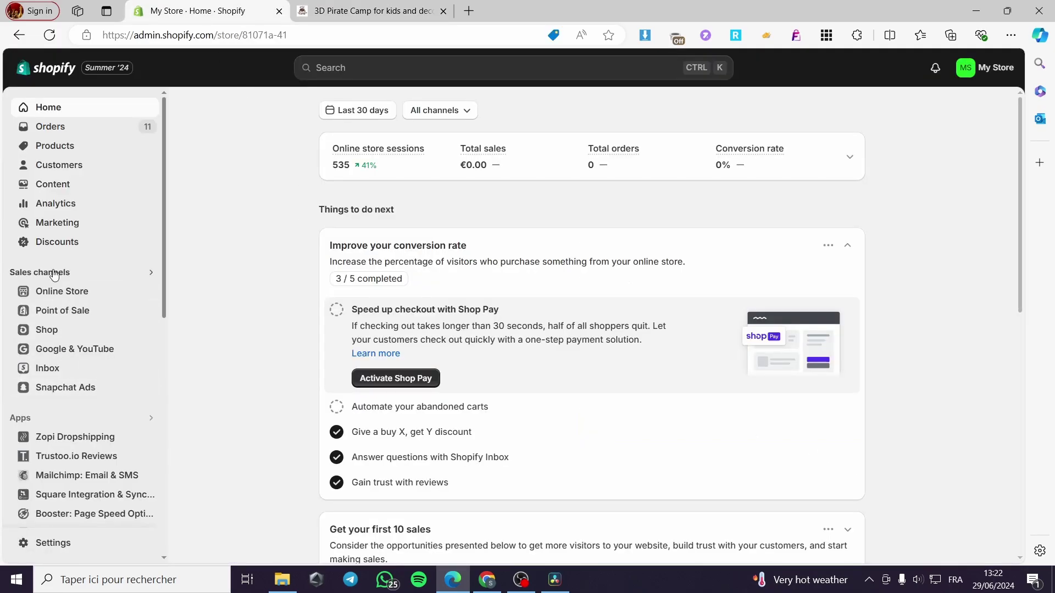
{"action": "left_click", "coordinate": [58, 297]}
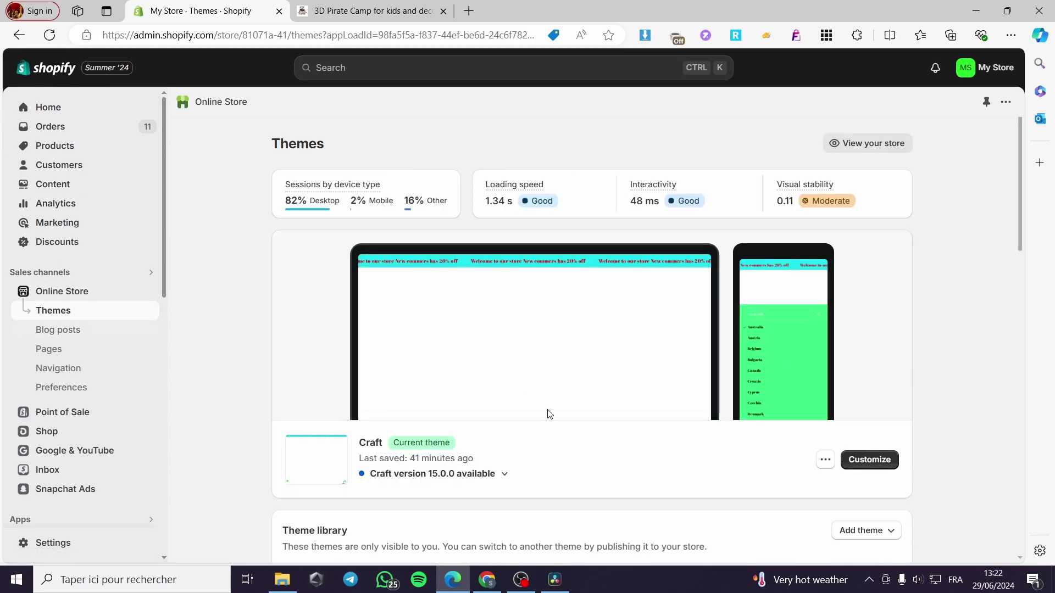
{"action": "left_click", "coordinate": [880, 461]}
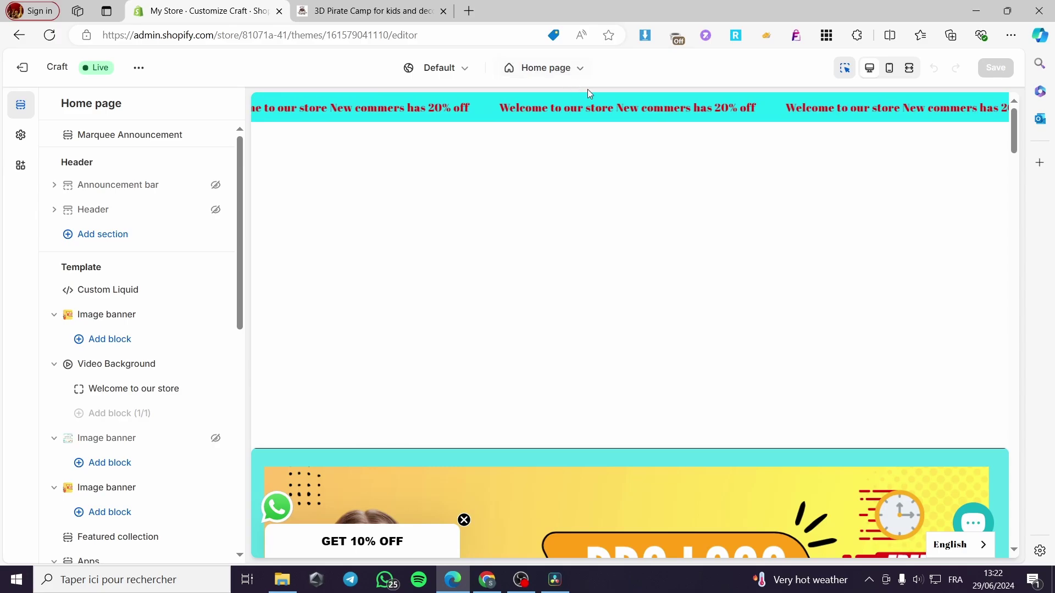
Step: Look through the theme settings and inspect the Cart options
{"action": "left_click", "coordinate": [20, 137]}
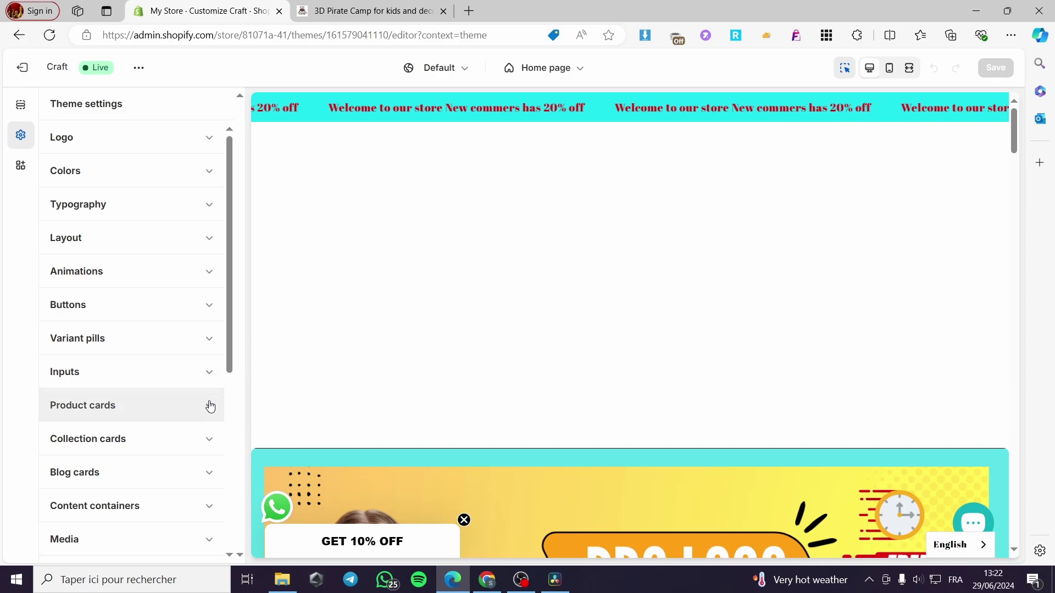
{"action": "scroll", "coordinate": [203, 407], "scroll_direction": "down", "scroll_amount": 4}
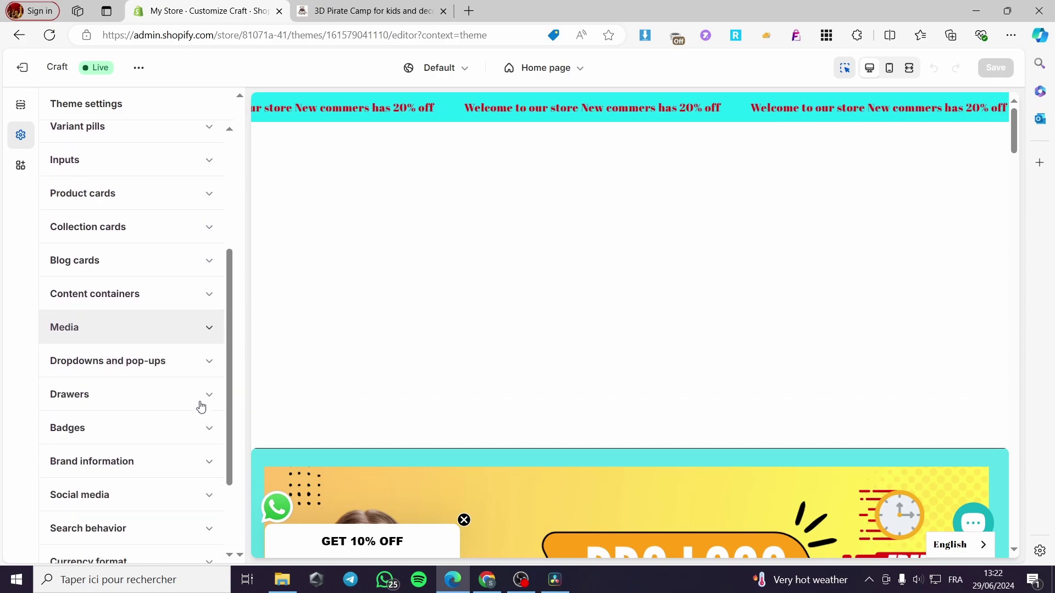
{"action": "scroll", "coordinate": [201, 406], "scroll_direction": "down", "scroll_amount": 2}
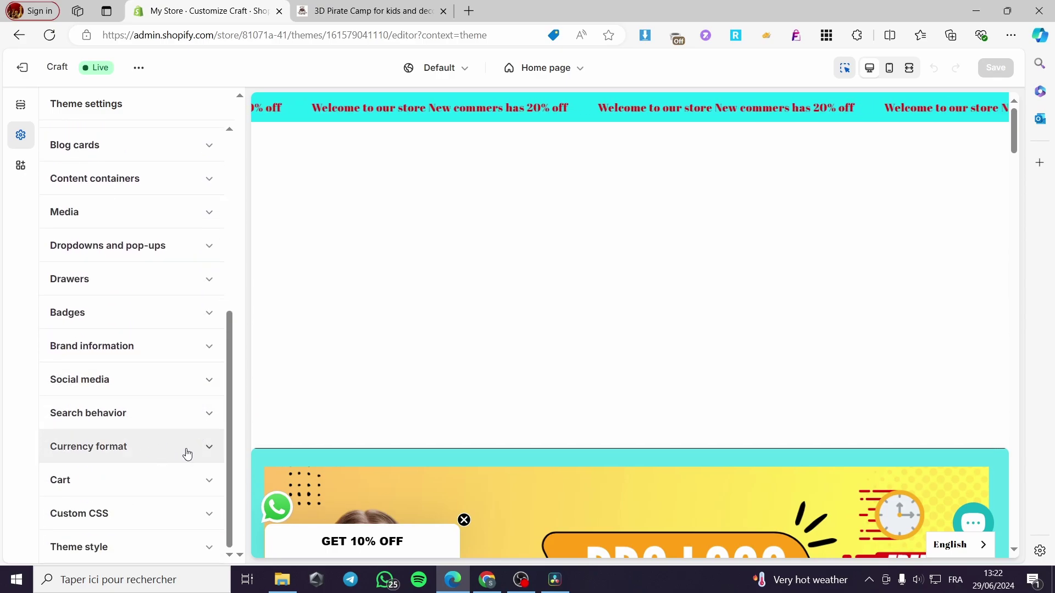
{"action": "left_click", "coordinate": [118, 479]}
{"action": "scroll", "coordinate": [176, 456], "scroll_direction": "down", "scroll_amount": 3}
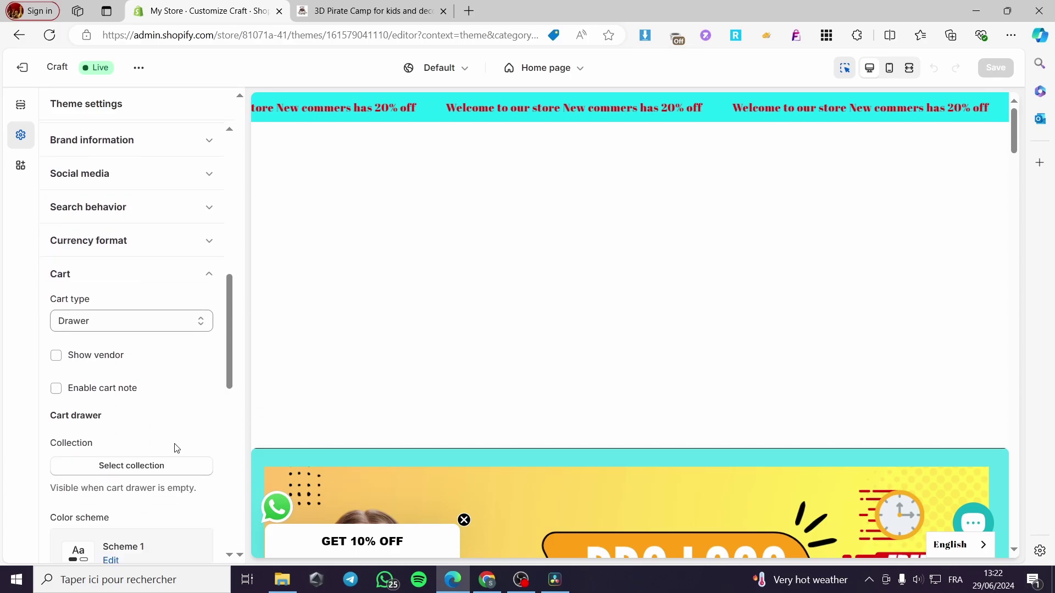
{"action": "scroll", "coordinate": [176, 413], "scroll_direction": "up", "scroll_amount": 5}
Step: Return to the theme's sections and switch the editor from the home page to the Default product template
{"action": "left_click", "coordinate": [21, 105]}
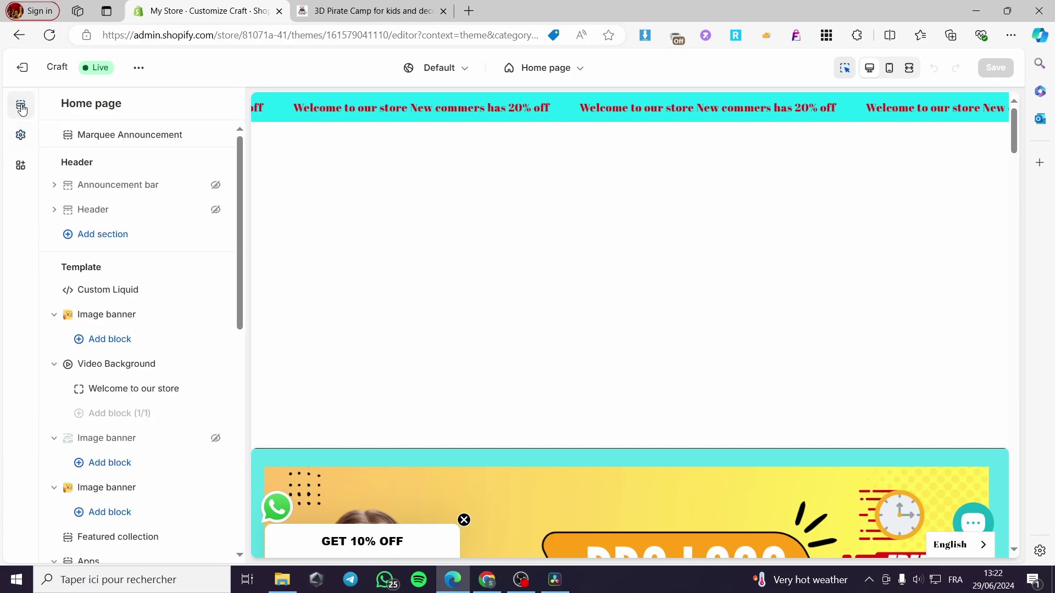
{"action": "scroll", "coordinate": [465, 336], "scroll_direction": "down", "scroll_amount": 10}
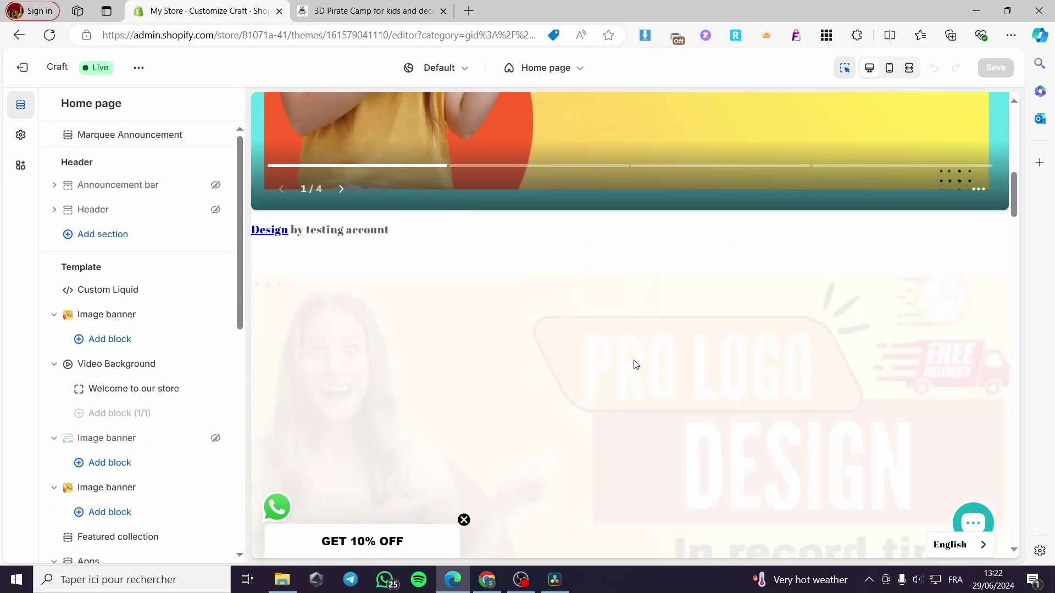
{"action": "scroll", "coordinate": [635, 364], "scroll_direction": "down", "scroll_amount": 15}
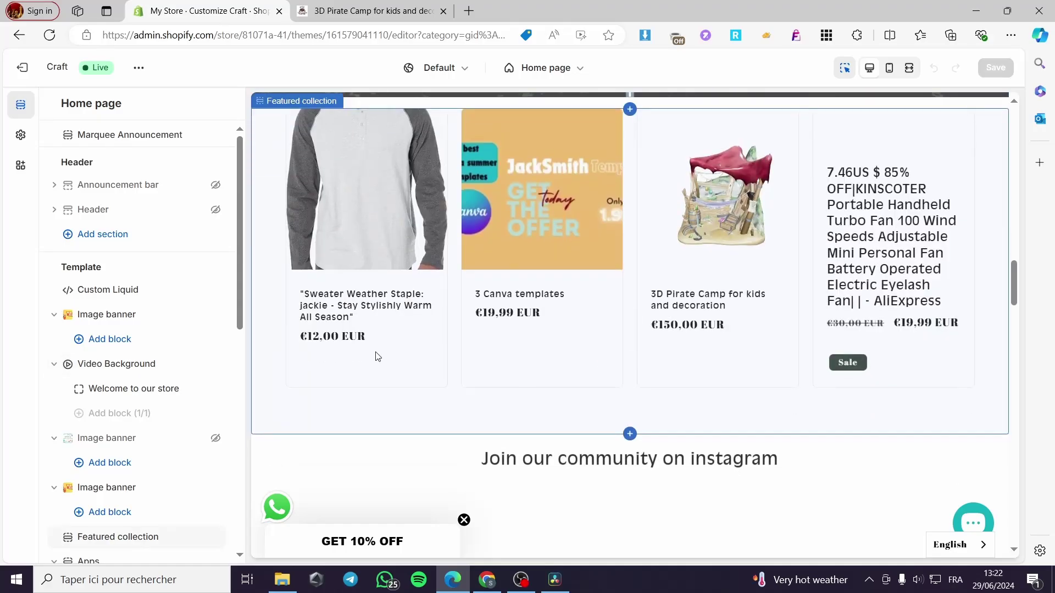
{"action": "left_click", "coordinate": [541, 75]}
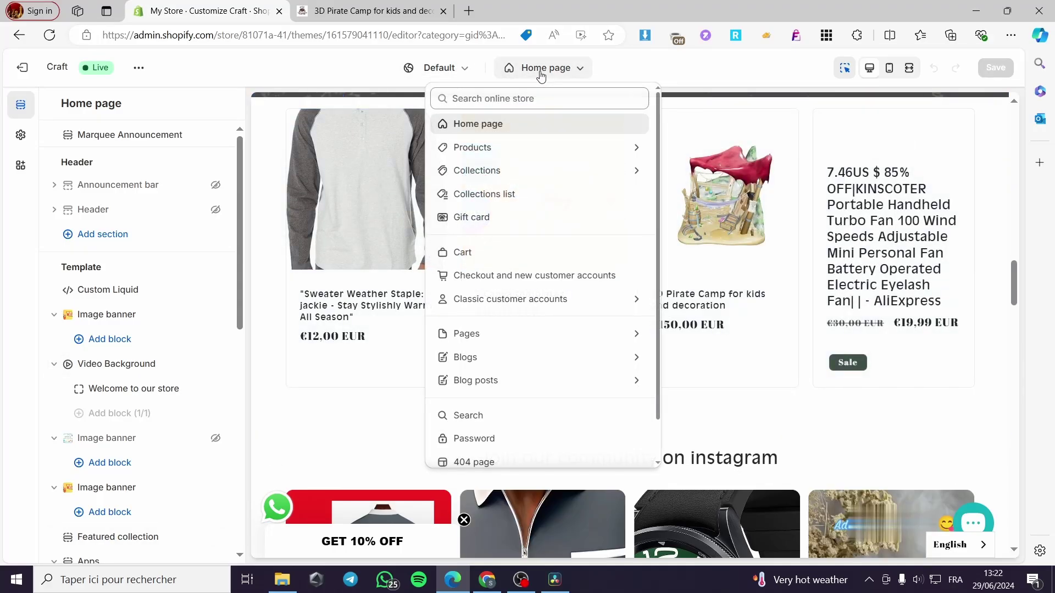
{"action": "left_click", "coordinate": [506, 153]}
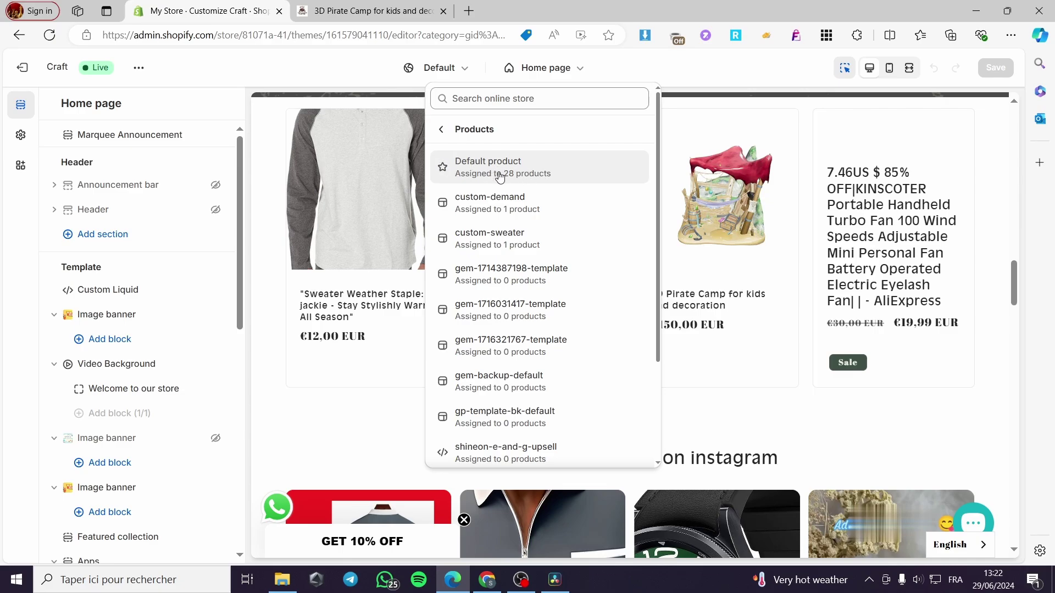
{"action": "left_click", "coordinate": [499, 172]}
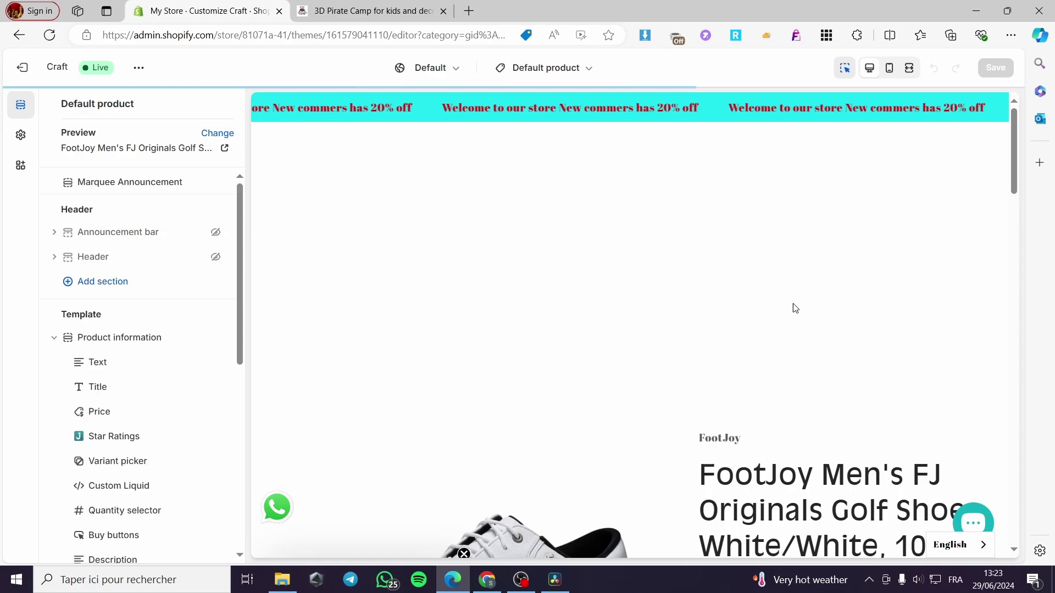
{"action": "scroll", "coordinate": [867, 325], "scroll_direction": "down", "scroll_amount": 10}
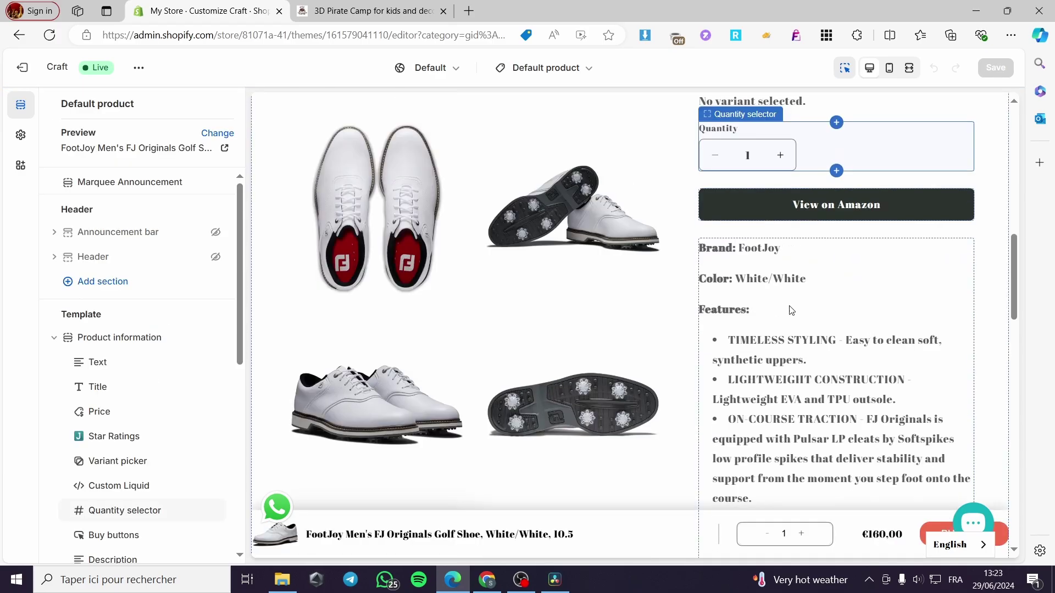
{"action": "scroll", "coordinate": [629, 294], "scroll_direction": "up", "scroll_amount": 4}
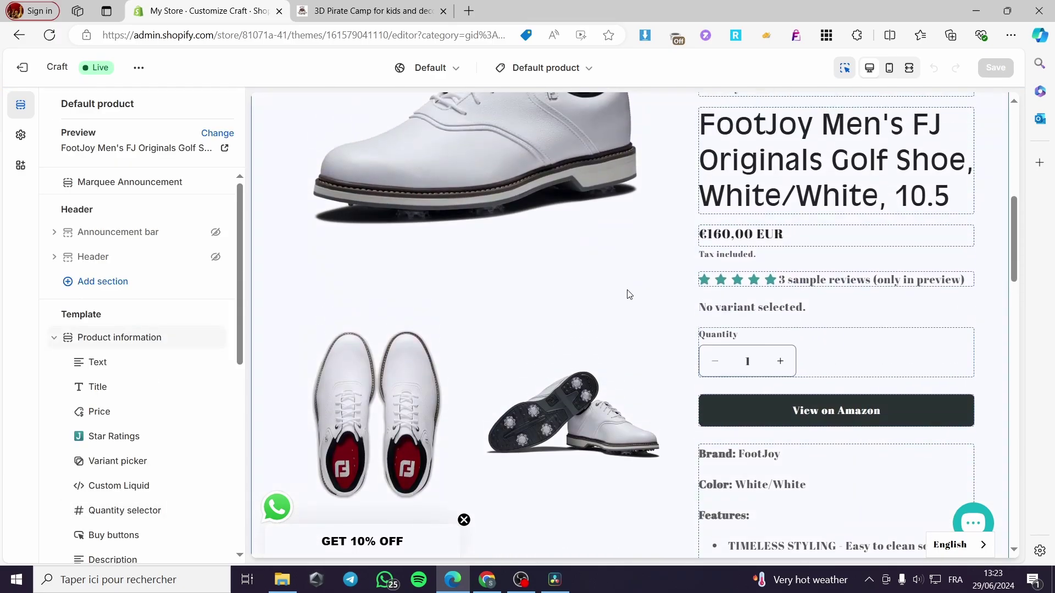
Step: Set the template's preview product to 3D Pirate Camp and compare its buy buttons with the live product page
{"action": "left_click", "coordinate": [218, 134]}
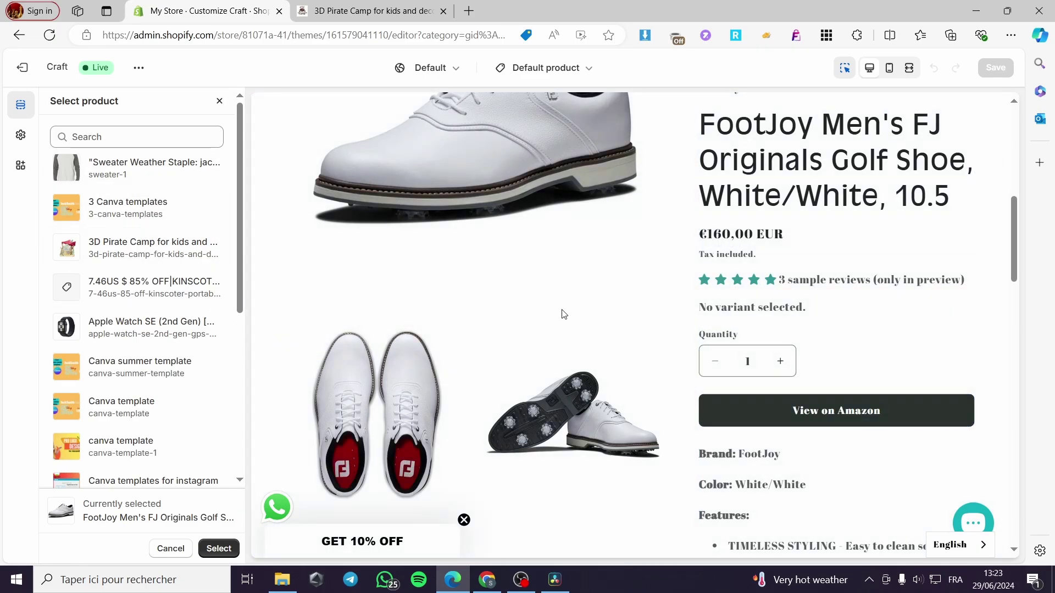
{"action": "left_click", "coordinate": [134, 262]}
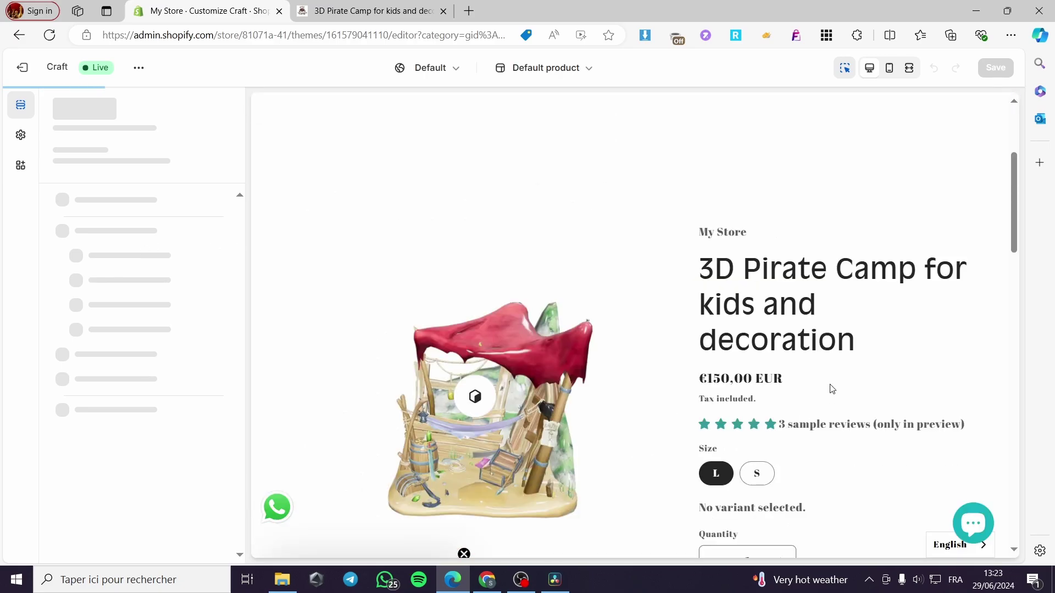
{"action": "scroll", "coordinate": [832, 388], "scroll_direction": "down", "scroll_amount": 3}
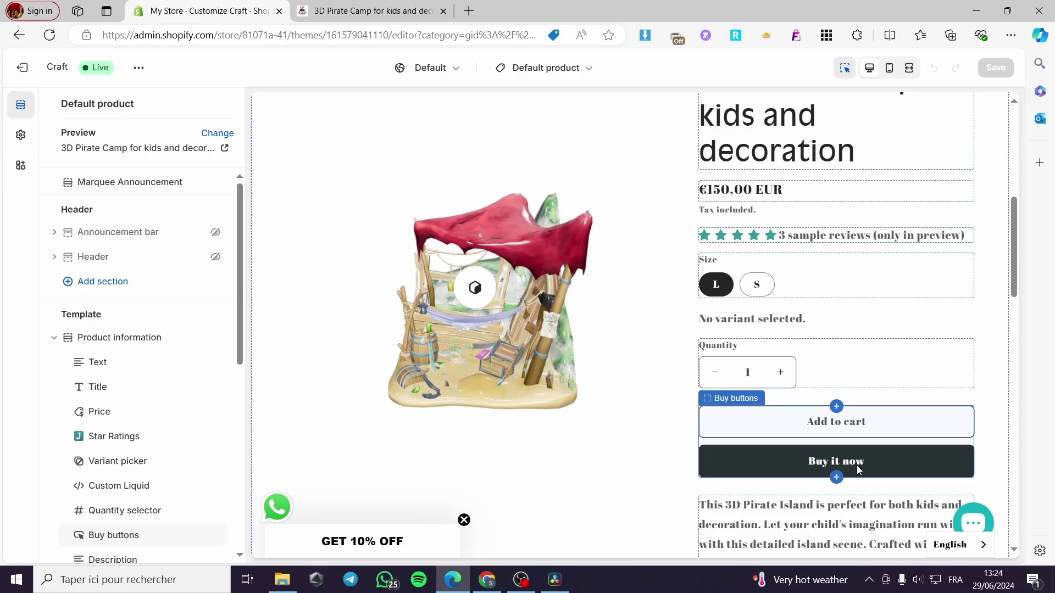
{"action": "left_click", "coordinate": [373, 11]}
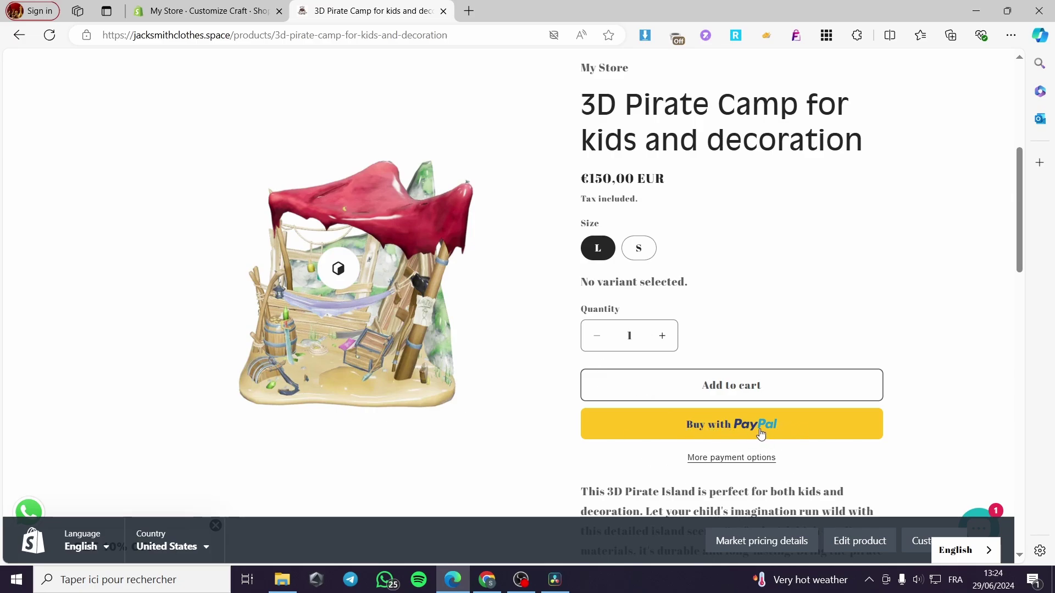
{"action": "left_click", "coordinate": [163, 6]}
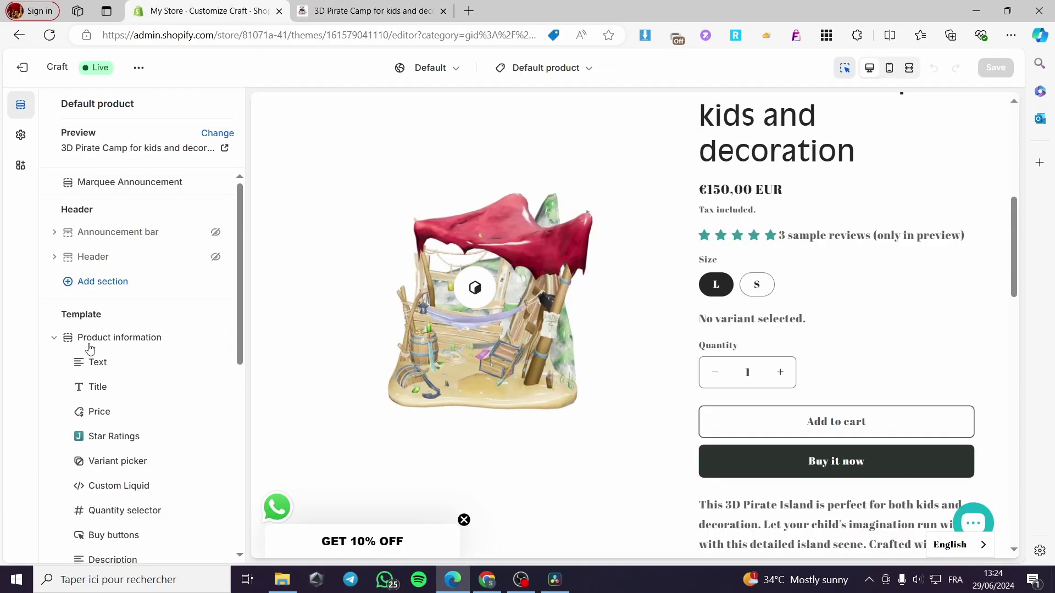
Step: Turn off dynamic checkout buttons in the product template's Buy buttons block and save the theme
{"action": "left_click", "coordinate": [834, 465]}
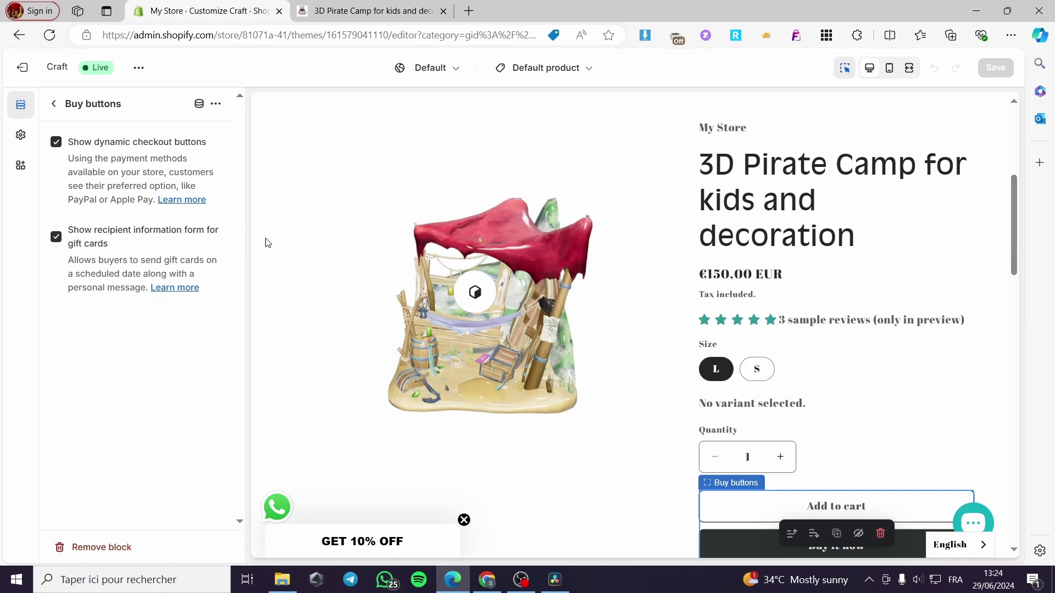
{"action": "left_click", "coordinate": [56, 143]}
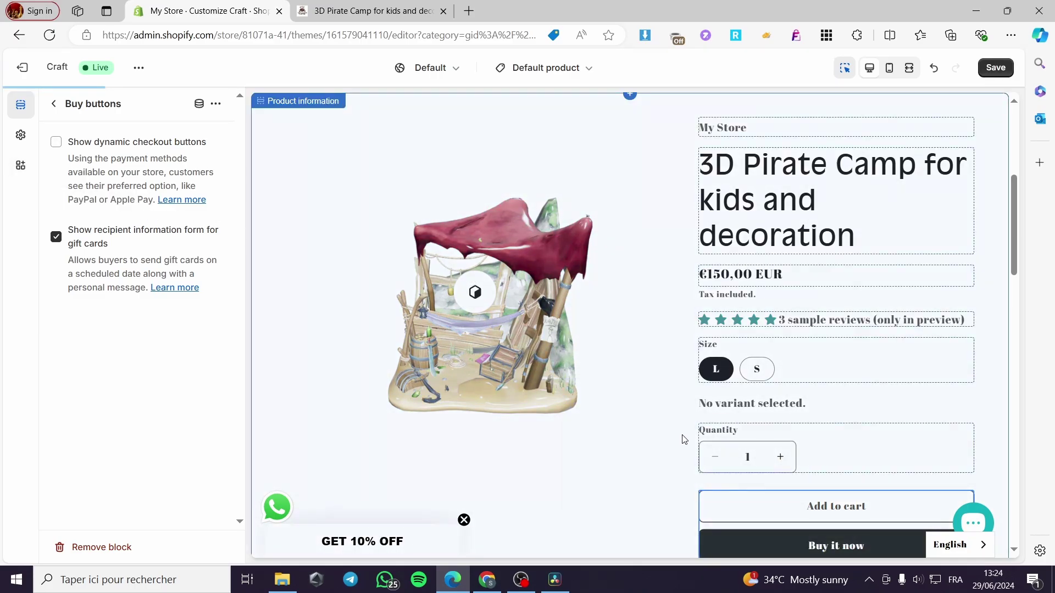
{"action": "scroll", "coordinate": [685, 439], "scroll_direction": "down", "scroll_amount": 2}
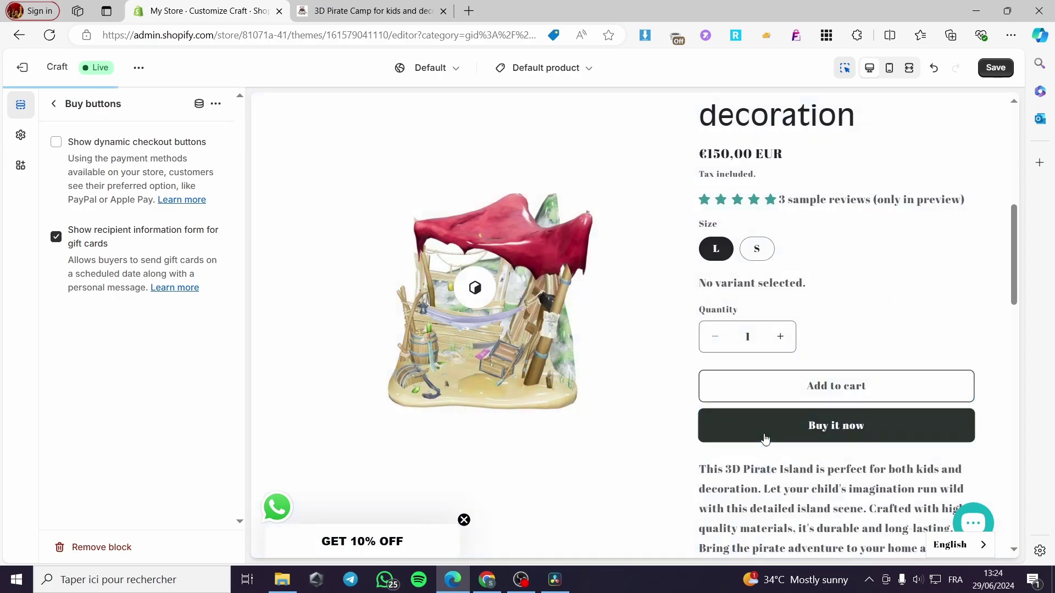
{"action": "left_click", "coordinate": [996, 72]}
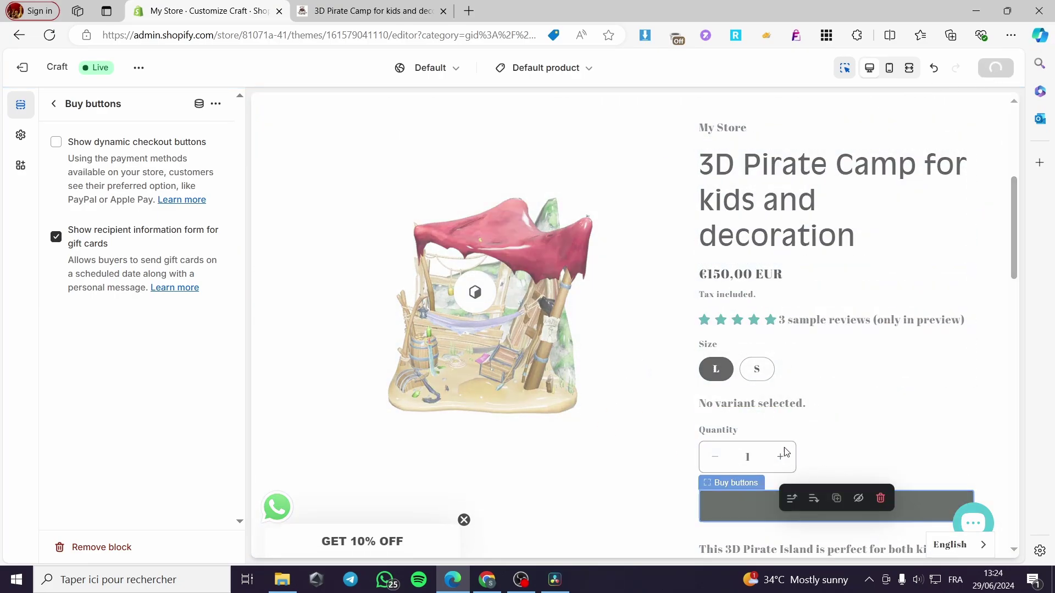
Step: Check the Buy buttons change in the preview and on the reloaded live 3D Pirate Camp page, and close the live page
{"action": "scroll", "coordinate": [913, 426], "scroll_direction": "down", "scroll_amount": 2}
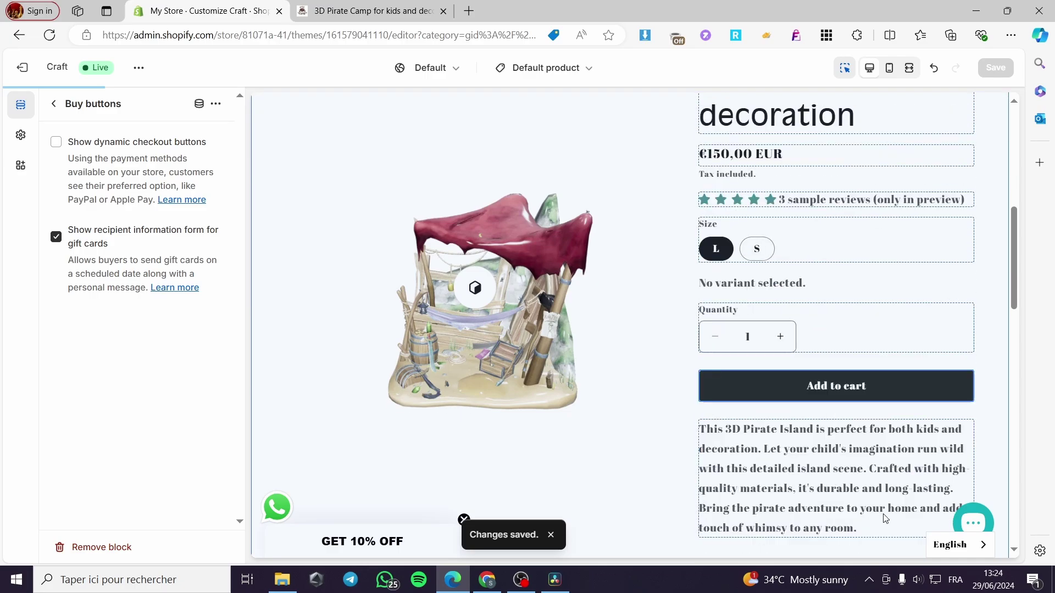
{"action": "scroll", "coordinate": [846, 418], "scroll_direction": "down", "scroll_amount": 1}
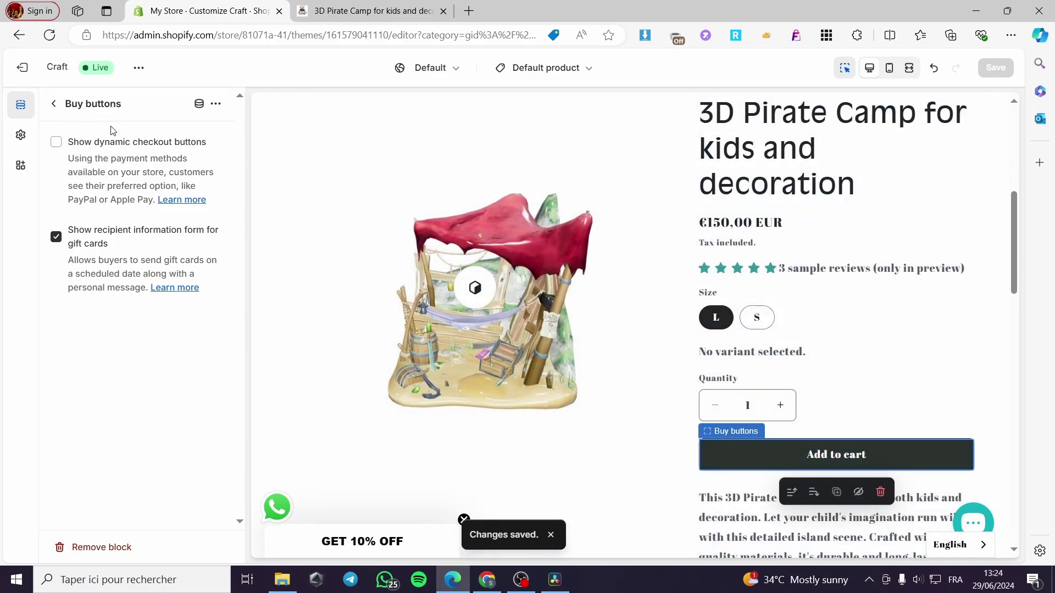
{"action": "left_click", "coordinate": [380, 5]}
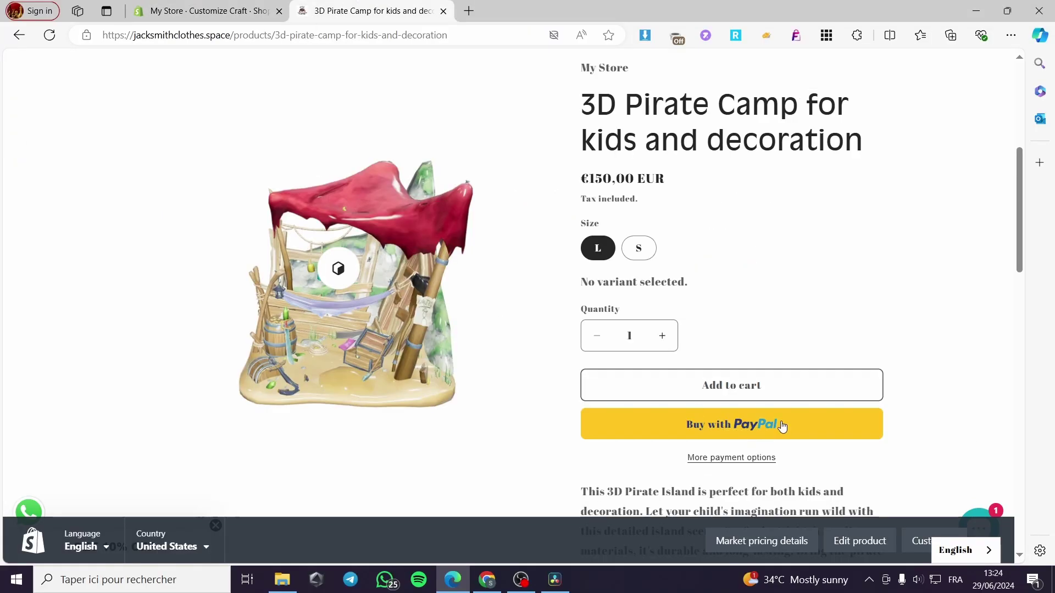
{"action": "left_click", "coordinate": [49, 35]}
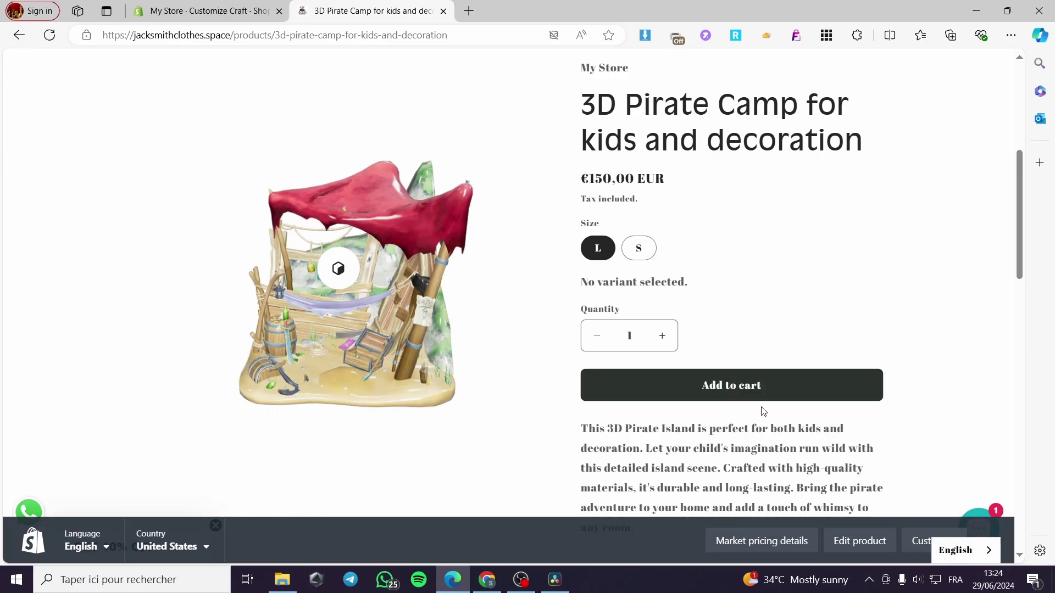
{"action": "left_click", "coordinate": [443, 11]}
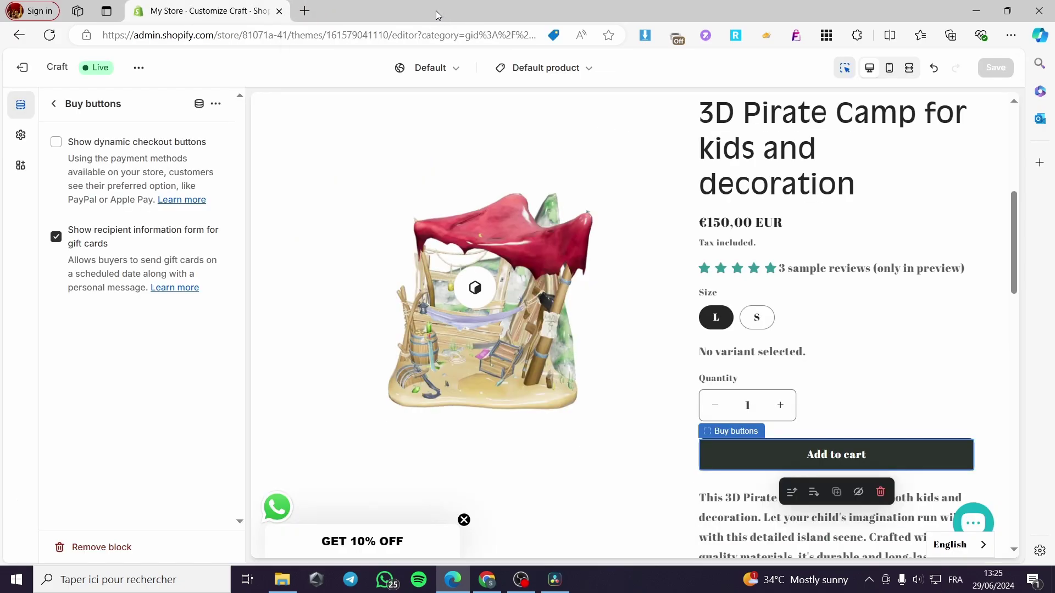
Step: Turn dynamic checkout buttons back on in the Buy buttons block to preview them, and turn them off again
{"action": "left_click", "coordinate": [56, 142]}
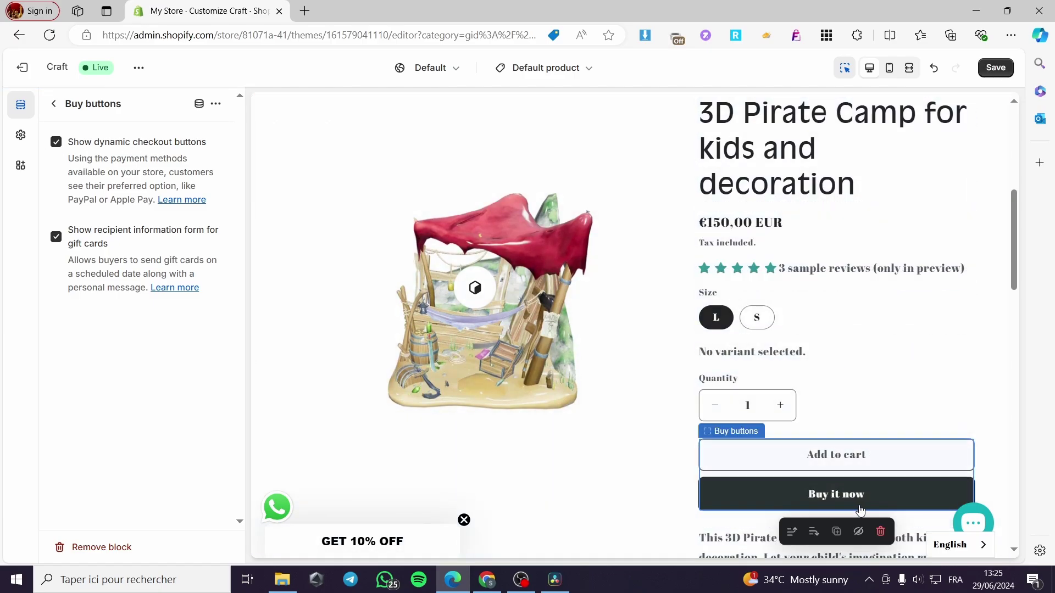
{"action": "left_click", "coordinate": [57, 143]}
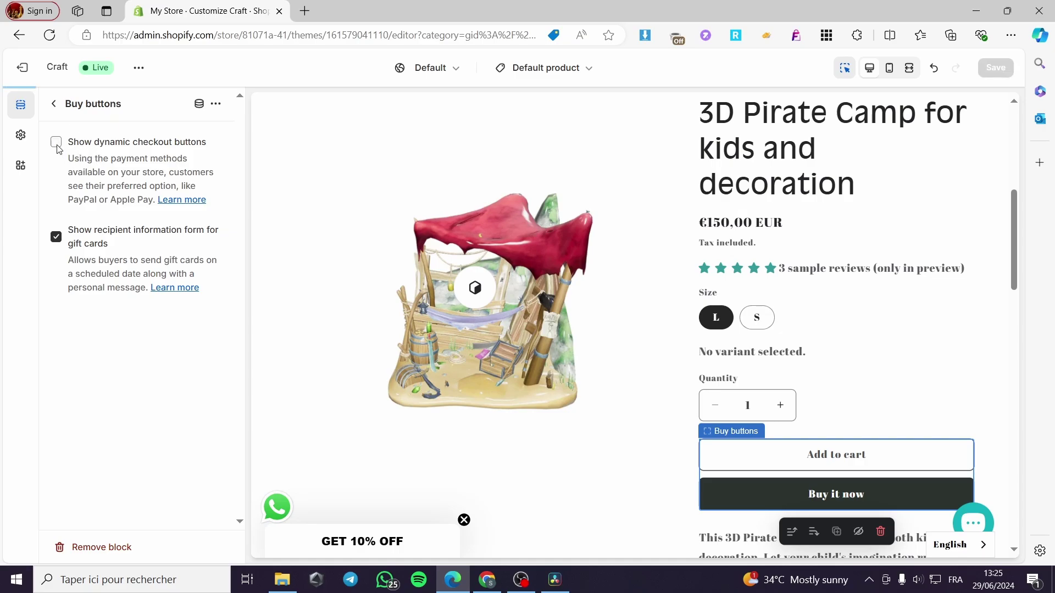
Step: Leave the theme editor and deactivate PayPal Express Checkout in the store's payment settings
{"action": "left_click", "coordinate": [30, 69]}
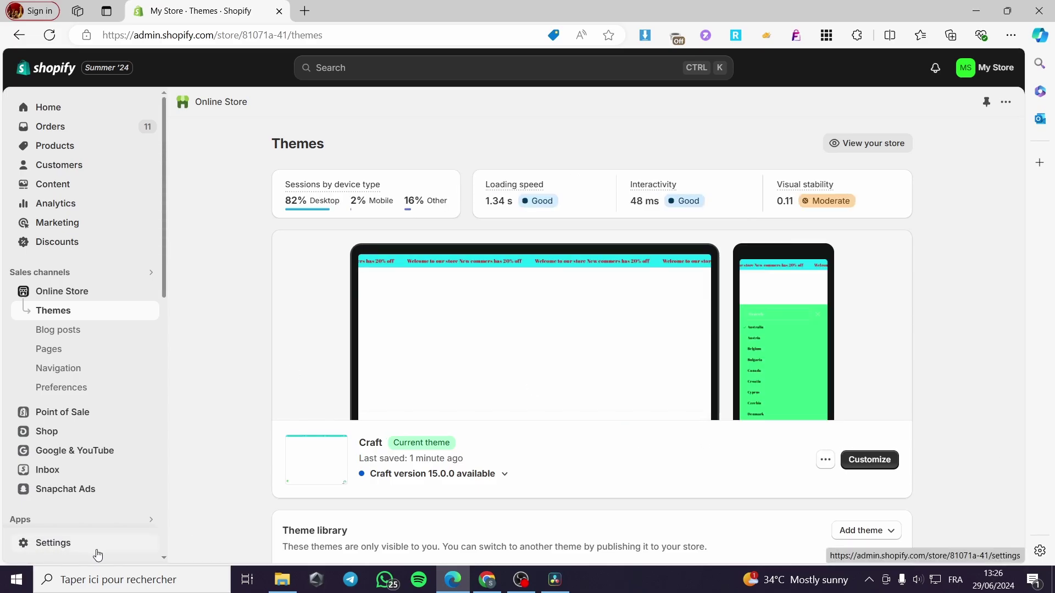
{"action": "left_click", "coordinate": [58, 543]}
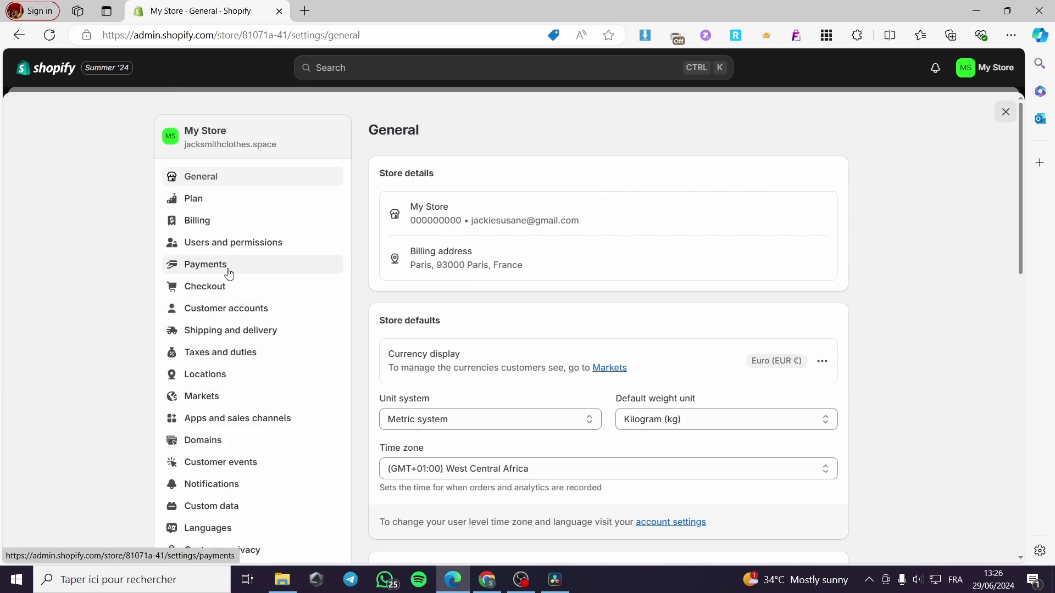
{"action": "left_click", "coordinate": [195, 271]}
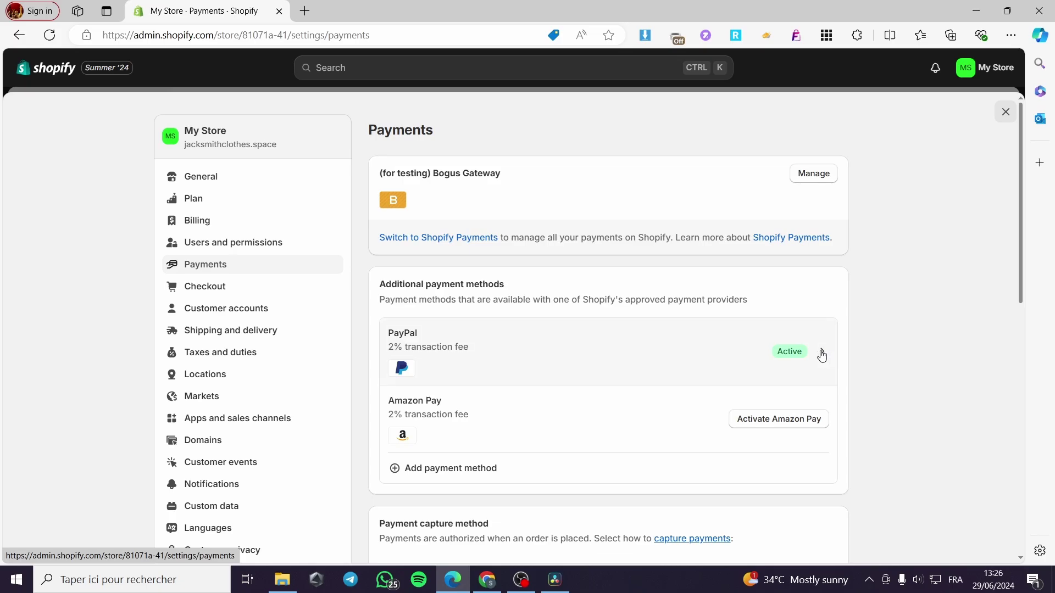
{"action": "left_click", "coordinate": [822, 356]}
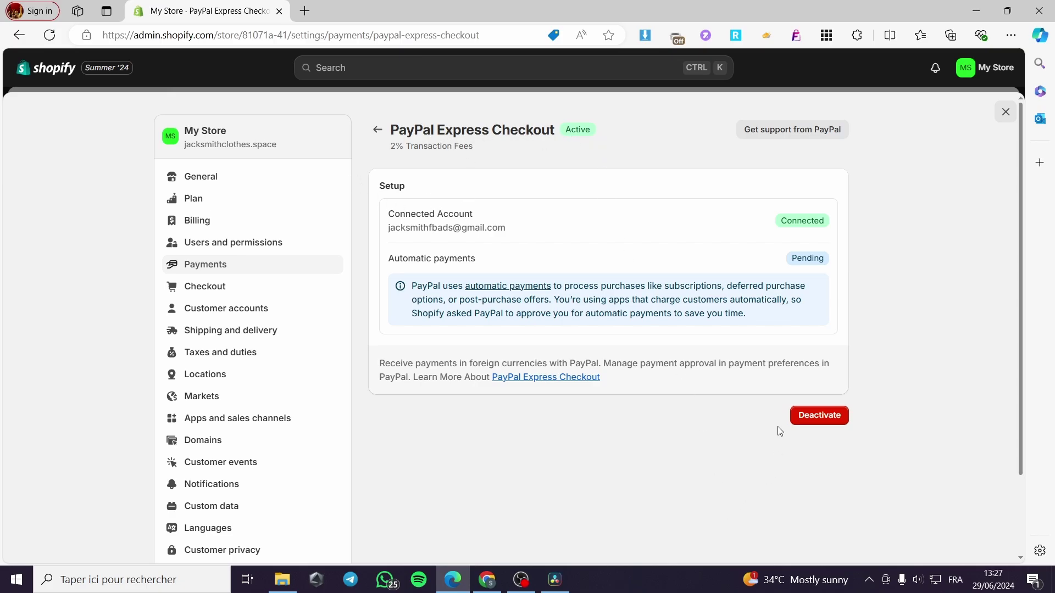
{"action": "left_click", "coordinate": [819, 416]}
{"action": "left_click", "coordinate": [701, 381]}
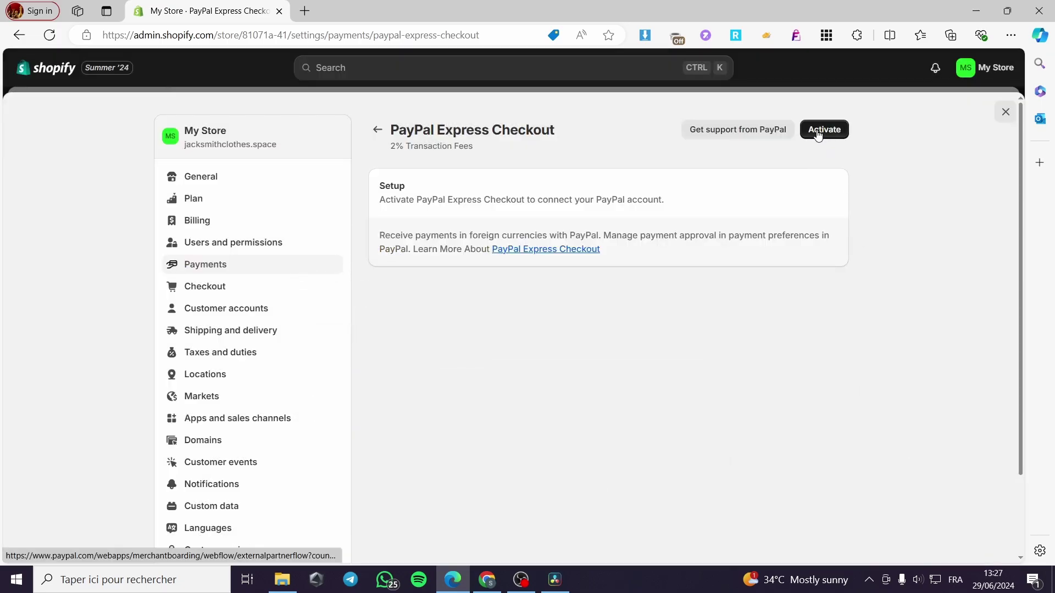
{"action": "left_click", "coordinate": [847, 135]}
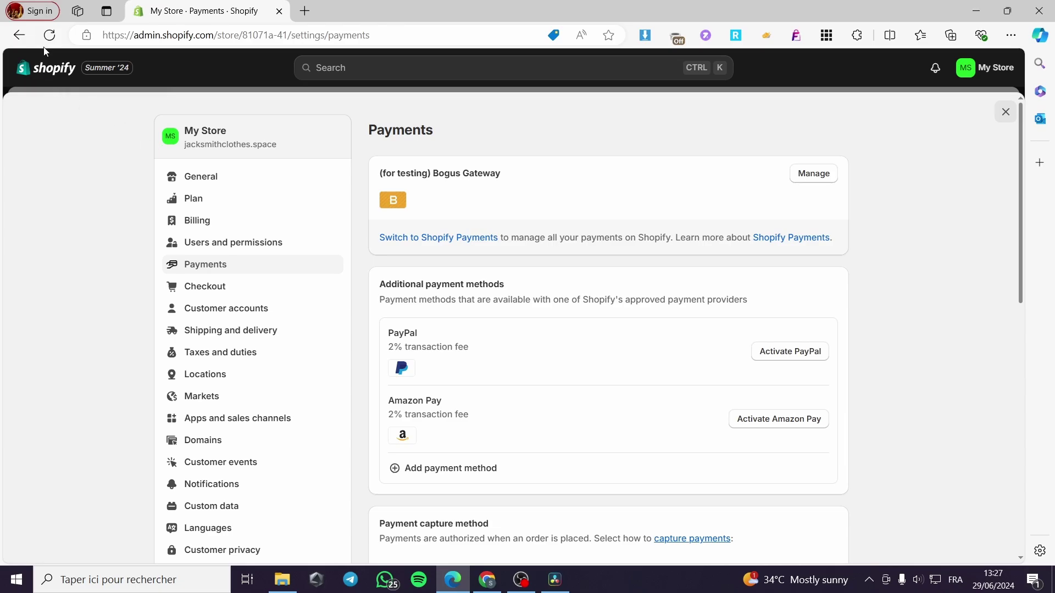
Step: View the live online store, inspect the buy buttons on the 3D Pirate Camp product page, and close the storefront
{"action": "left_click", "coordinate": [50, 72]}
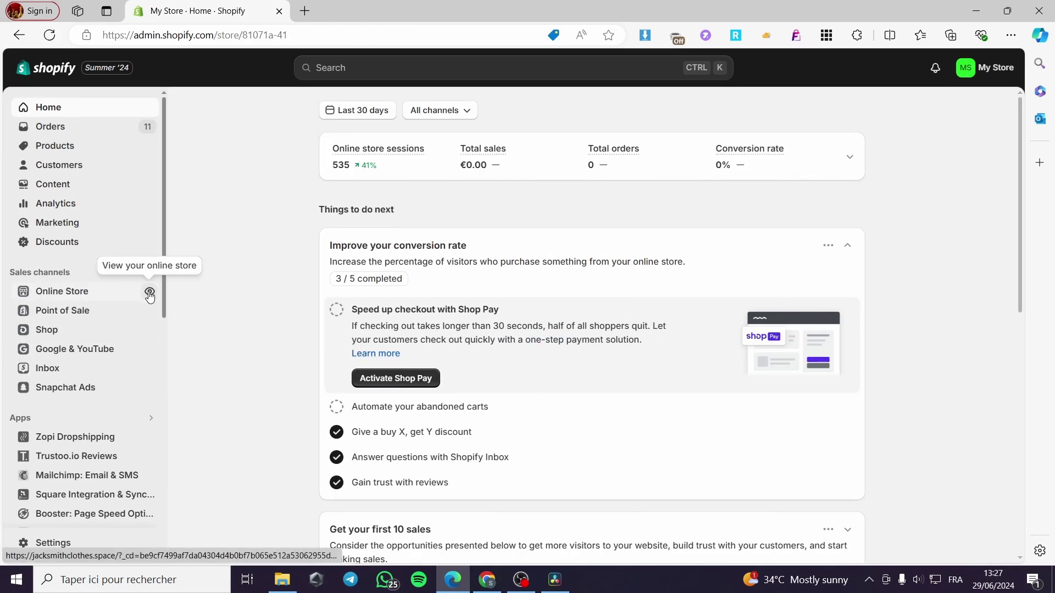
{"action": "left_click", "coordinate": [150, 295]}
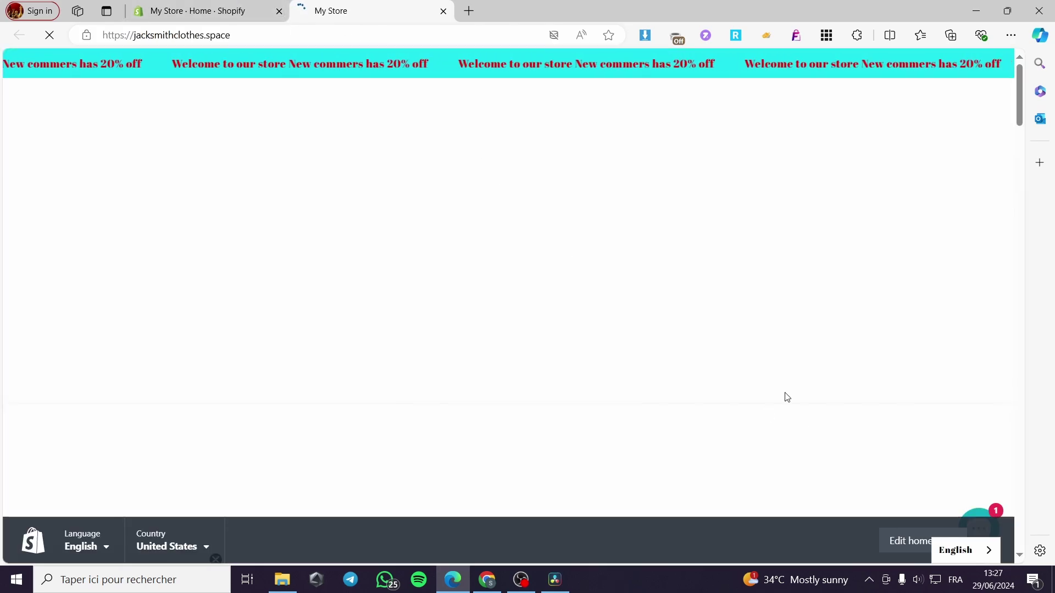
{"action": "scroll", "coordinate": [528, 380], "scroll_direction": "down", "scroll_amount": 10}
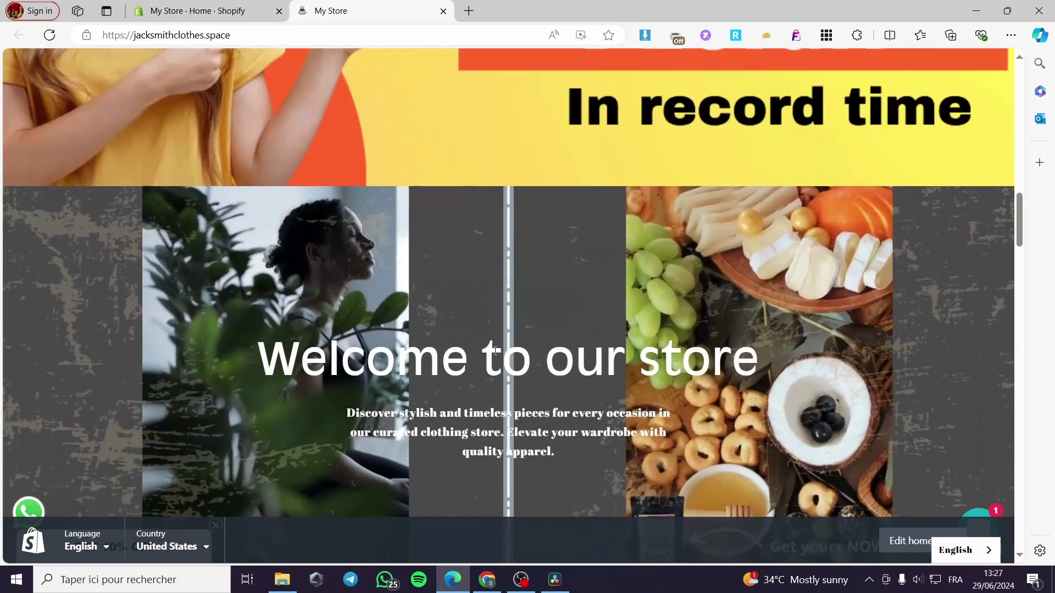
{"action": "scroll", "coordinate": [495, 351], "scroll_direction": "down", "scroll_amount": 10}
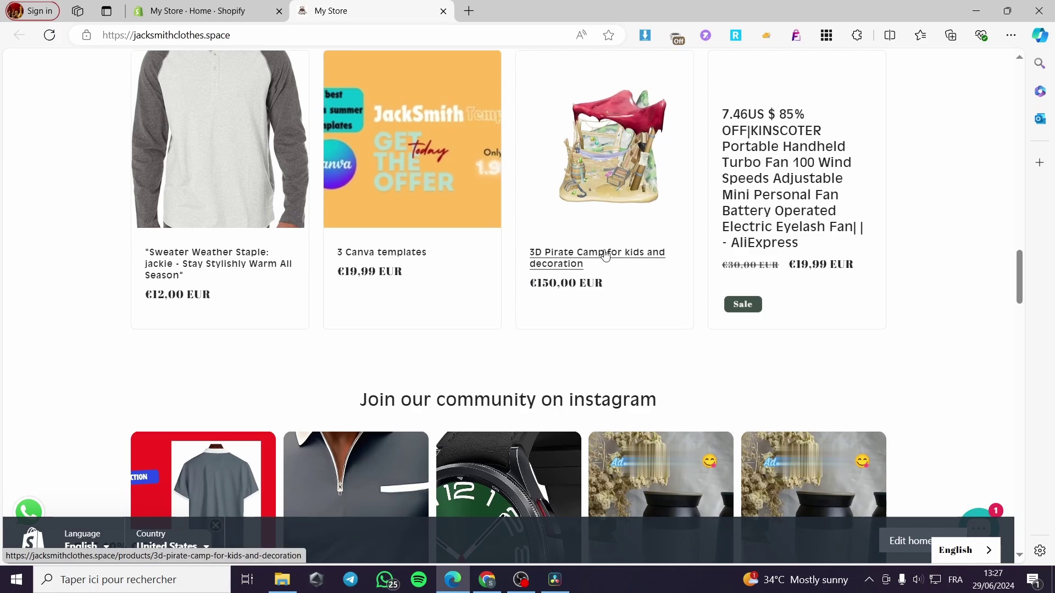
{"action": "left_click", "coordinate": [605, 255]}
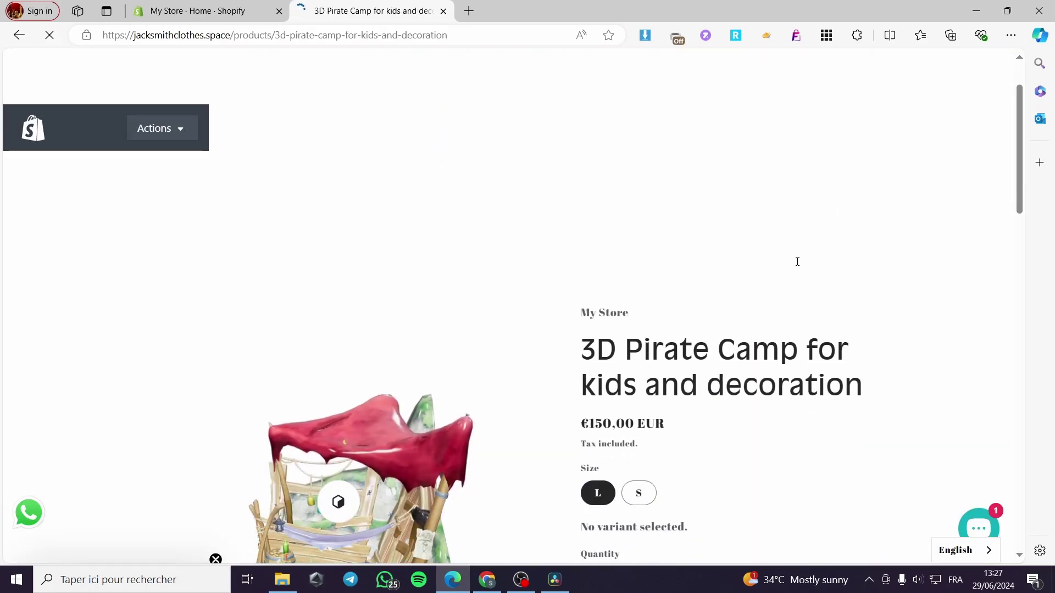
{"action": "scroll", "coordinate": [802, 260], "scroll_direction": "down", "scroll_amount": 6}
{"action": "scroll", "coordinate": [687, 285], "scroll_direction": "up", "scroll_amount": 3}
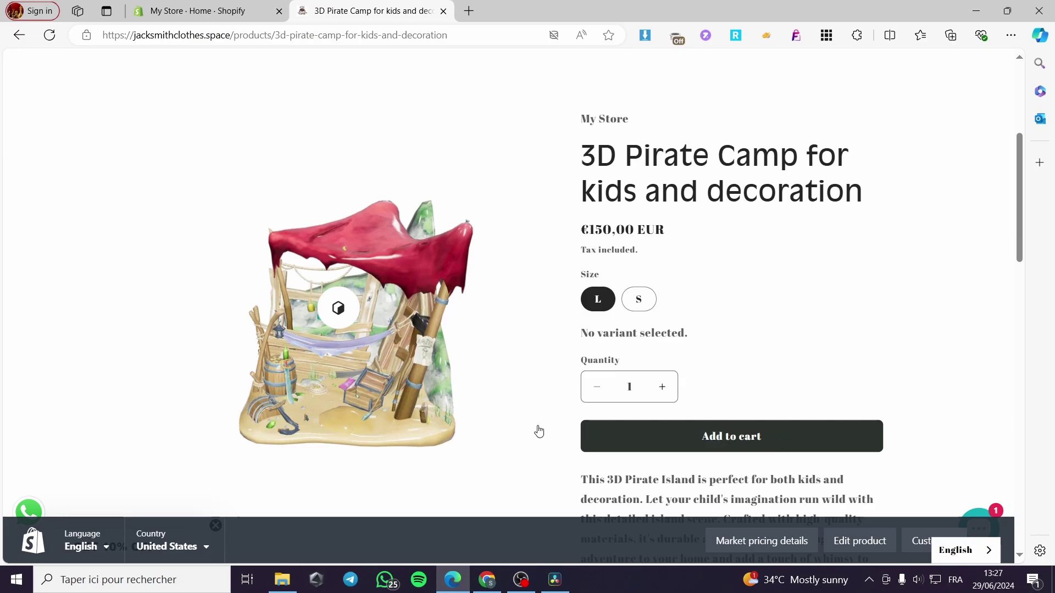
{"action": "left_click", "coordinate": [443, 11]}
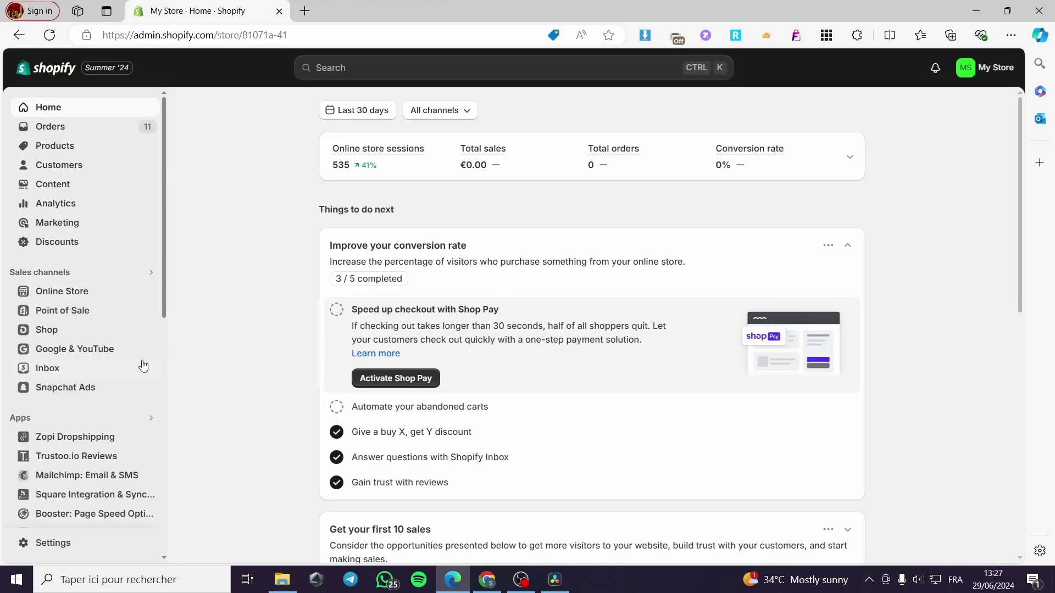
Step: Reopen the store's payment settings, review the (for testing) Bogus Gateway details, and return to the payments overview
{"action": "left_click", "coordinate": [55, 543]}
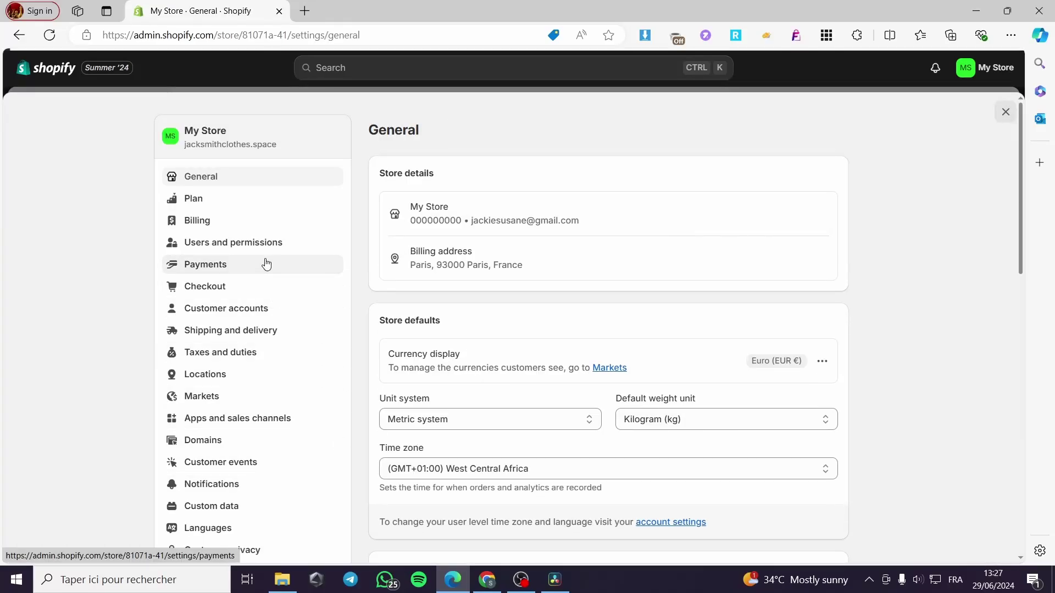
{"action": "left_click", "coordinate": [265, 264]}
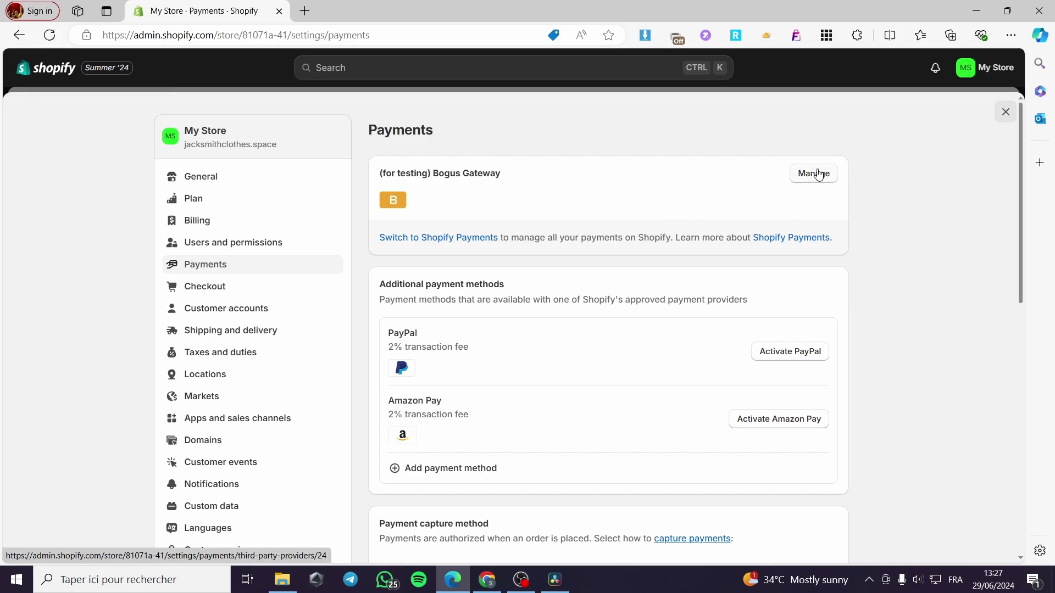
{"action": "left_click", "coordinate": [818, 175]}
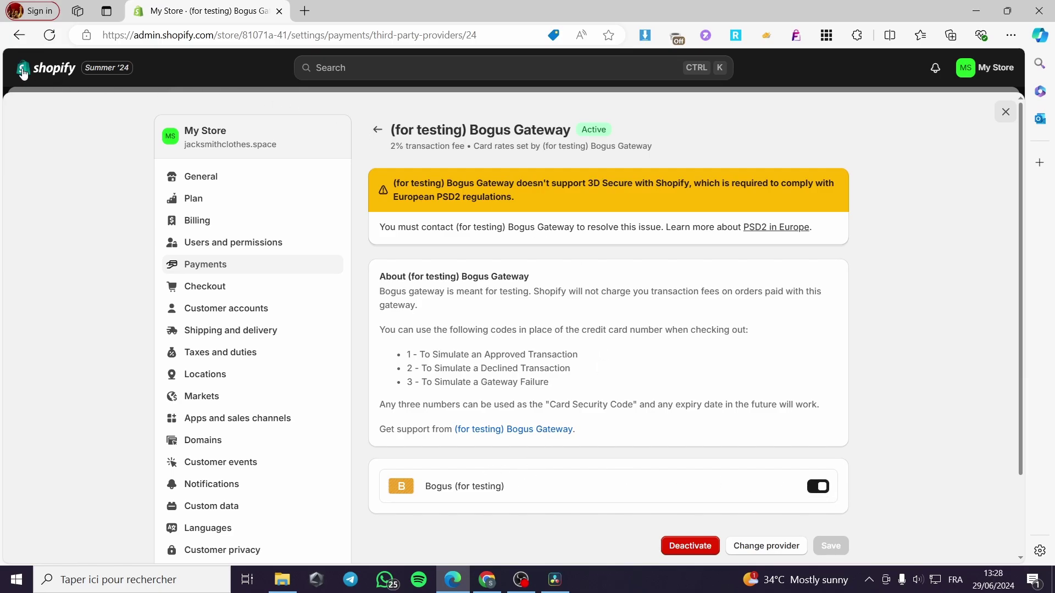
{"action": "left_click", "coordinate": [378, 129]}
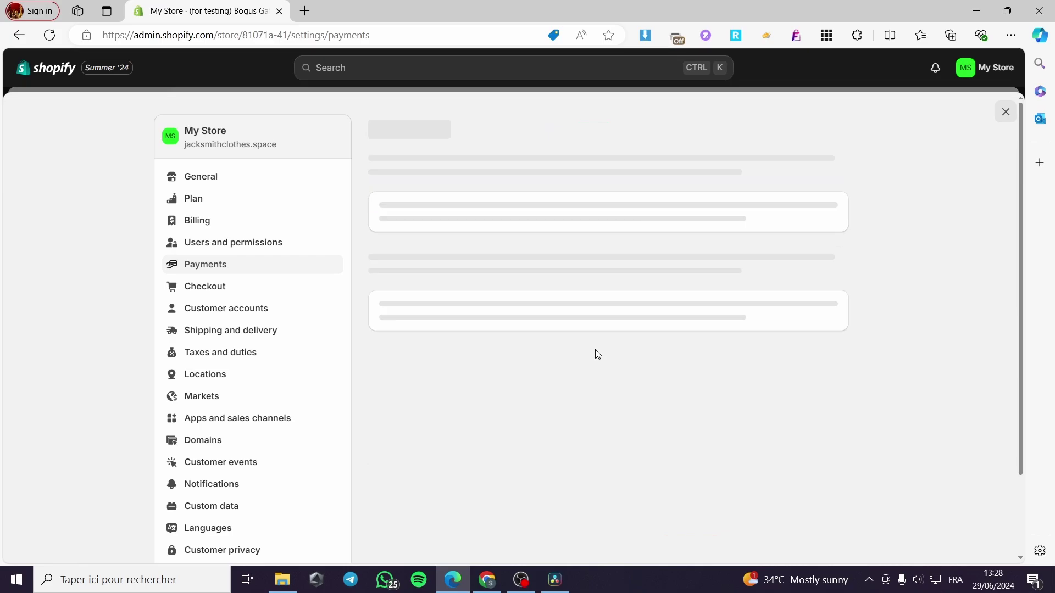
Step: Switch from Bogus Gateway to Shopify Payments and advance its business details setup to the account representative form
{"action": "left_click", "coordinate": [416, 240]}
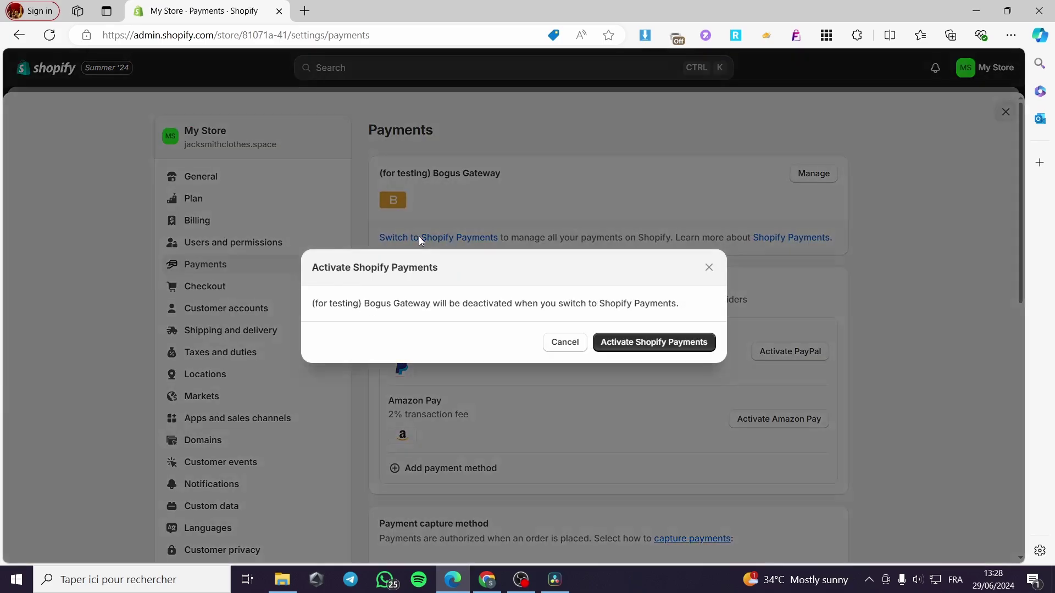
{"action": "left_click", "coordinate": [684, 346]}
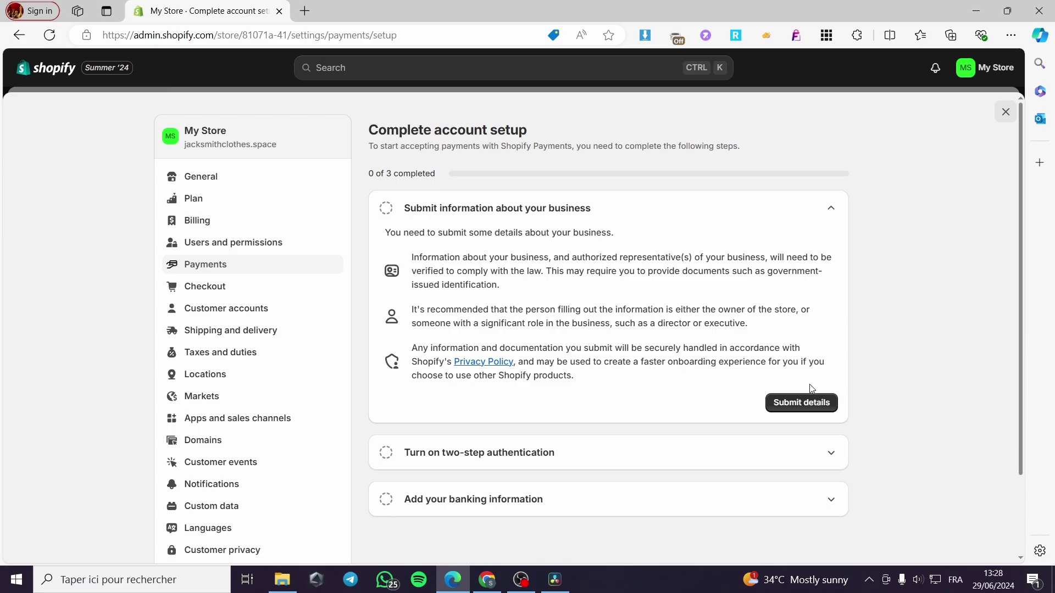
{"action": "left_click", "coordinate": [807, 403]}
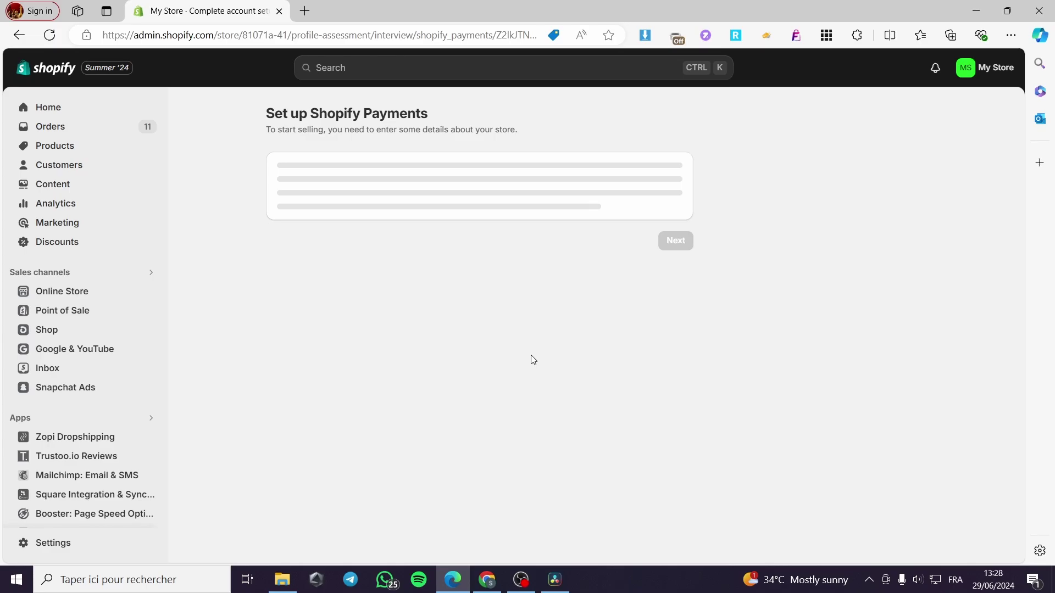
{"action": "left_click", "coordinate": [672, 379]}
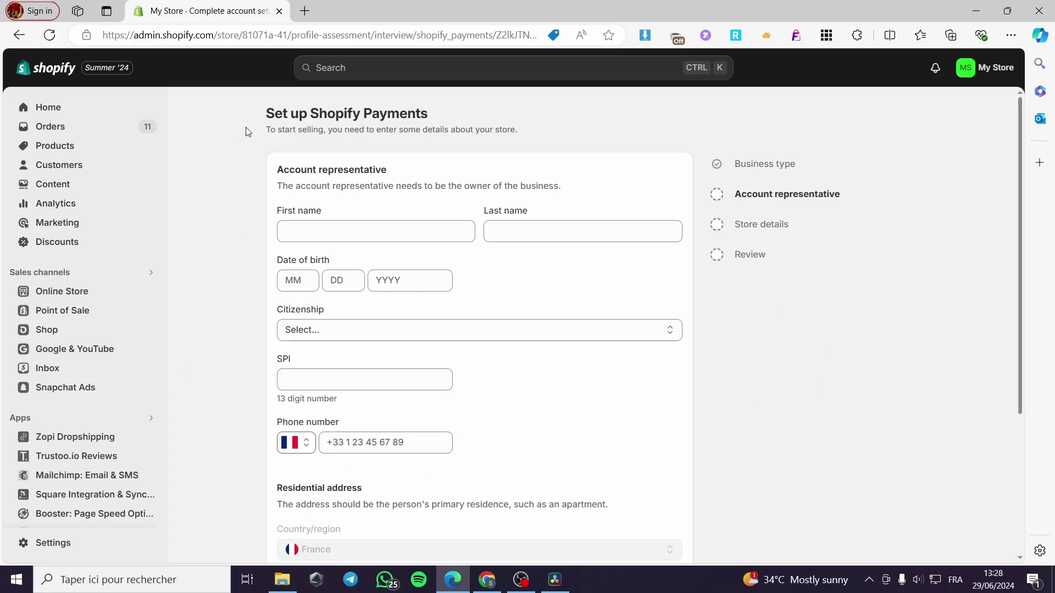
{"action": "scroll", "coordinate": [88, 516], "scroll_direction": "down", "scroll_amount": 3}
Step: Return to the payment settings and look through the list of third-party payment providers
{"action": "left_click", "coordinate": [50, 542]}
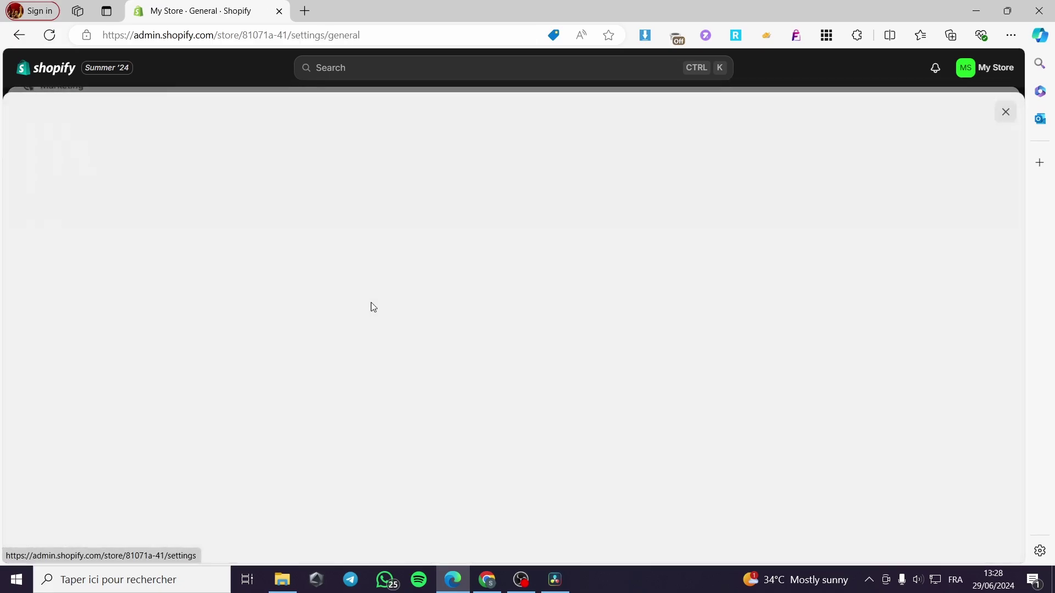
{"action": "left_click", "coordinate": [250, 264]}
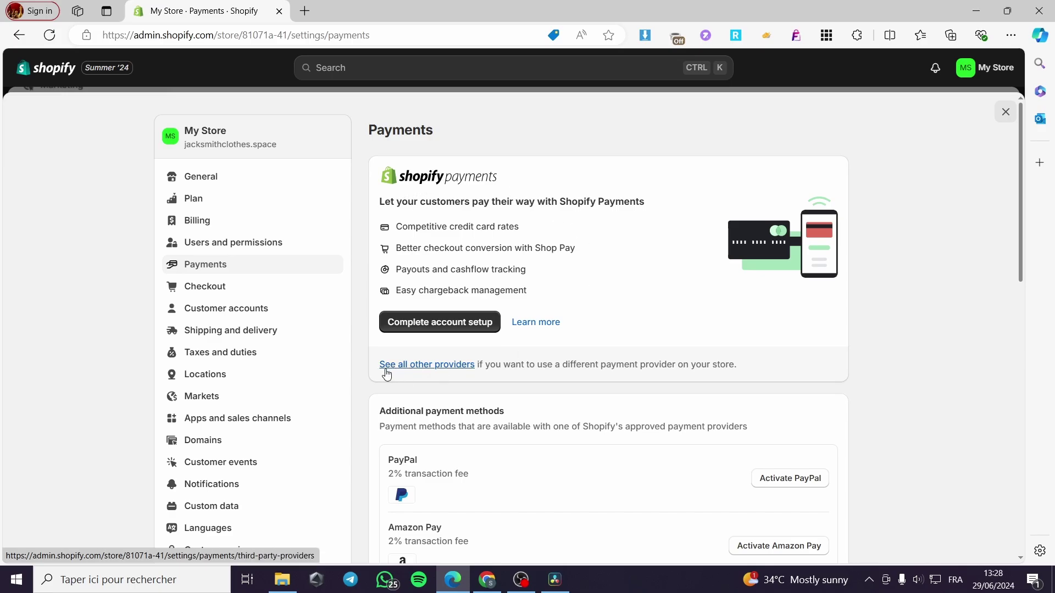
{"action": "left_click", "coordinate": [410, 369]}
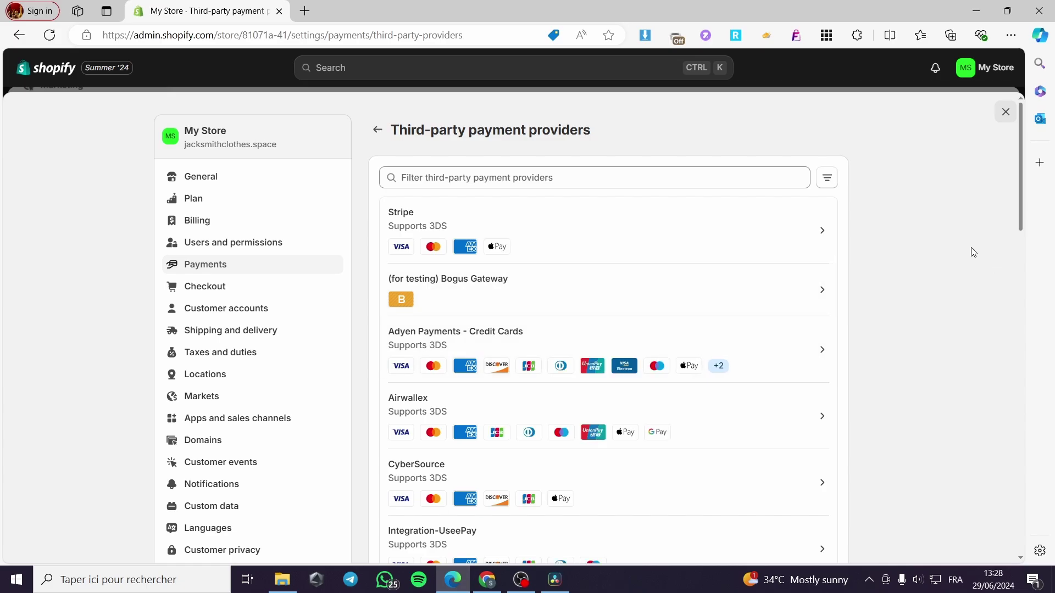
{"action": "scroll", "coordinate": [864, 285], "scroll_direction": "down", "scroll_amount": 10}
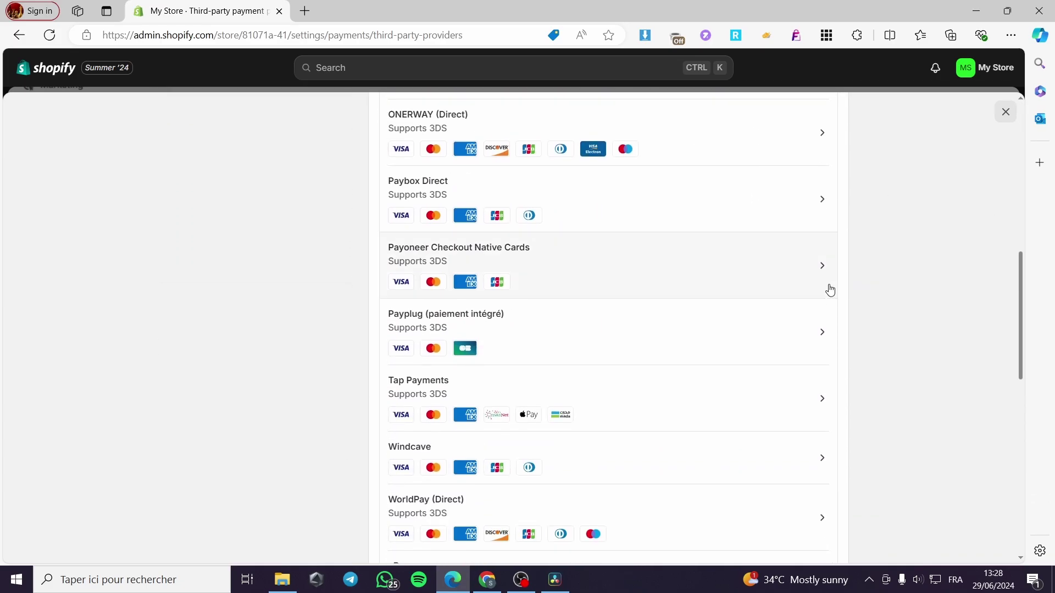
{"action": "scroll", "coordinate": [853, 270], "scroll_direction": "up", "scroll_amount": 7}
{"action": "scroll", "coordinate": [855, 265], "scroll_direction": "up", "scroll_amount": 3}
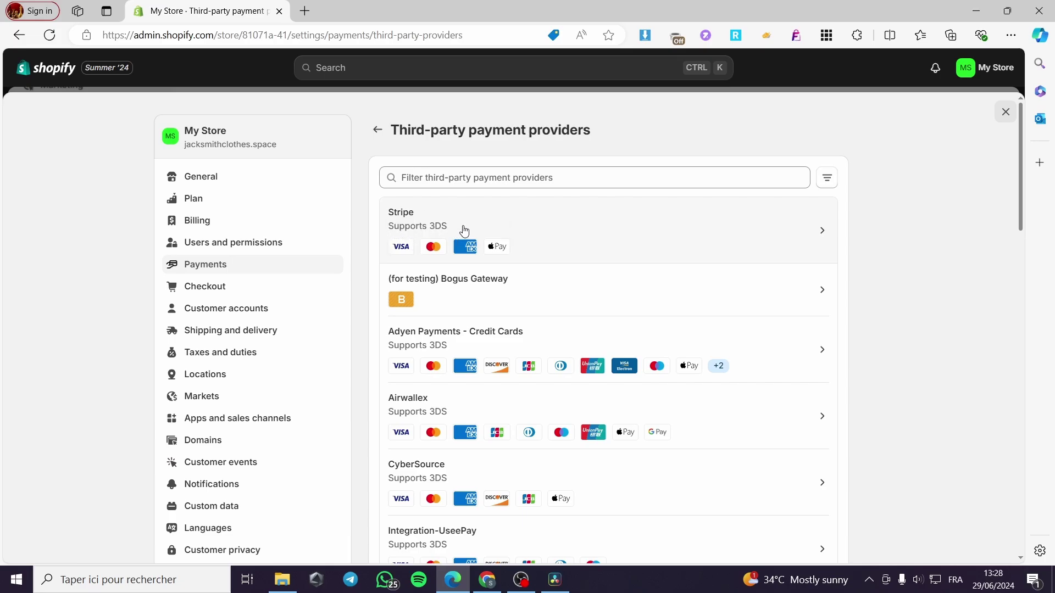
{"action": "scroll", "coordinate": [480, 345], "scroll_direction": "down", "scroll_amount": 1}
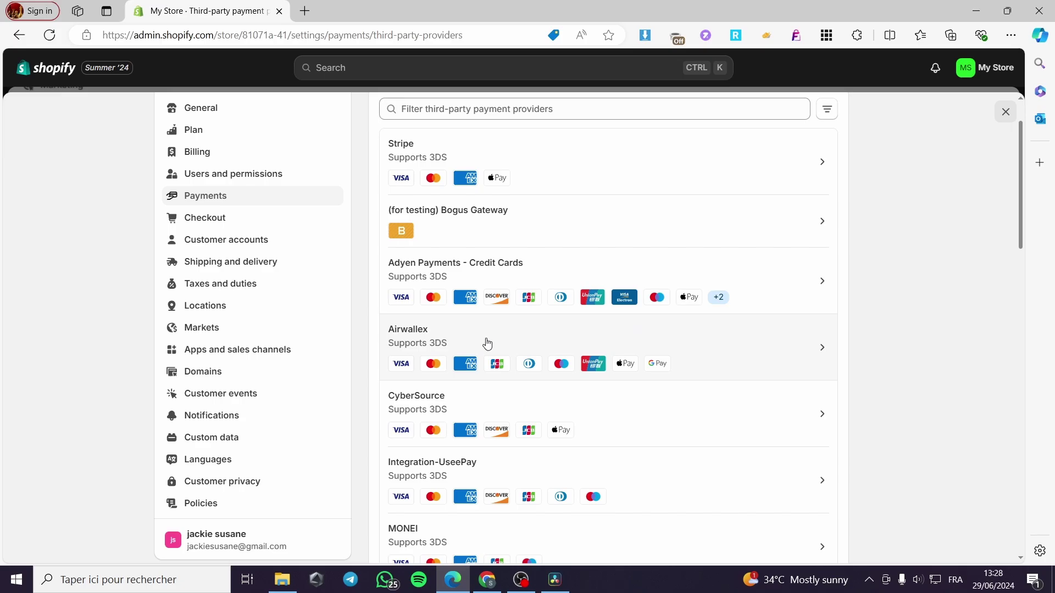
{"action": "scroll", "coordinate": [631, 413], "scroll_direction": "down", "scroll_amount": 2}
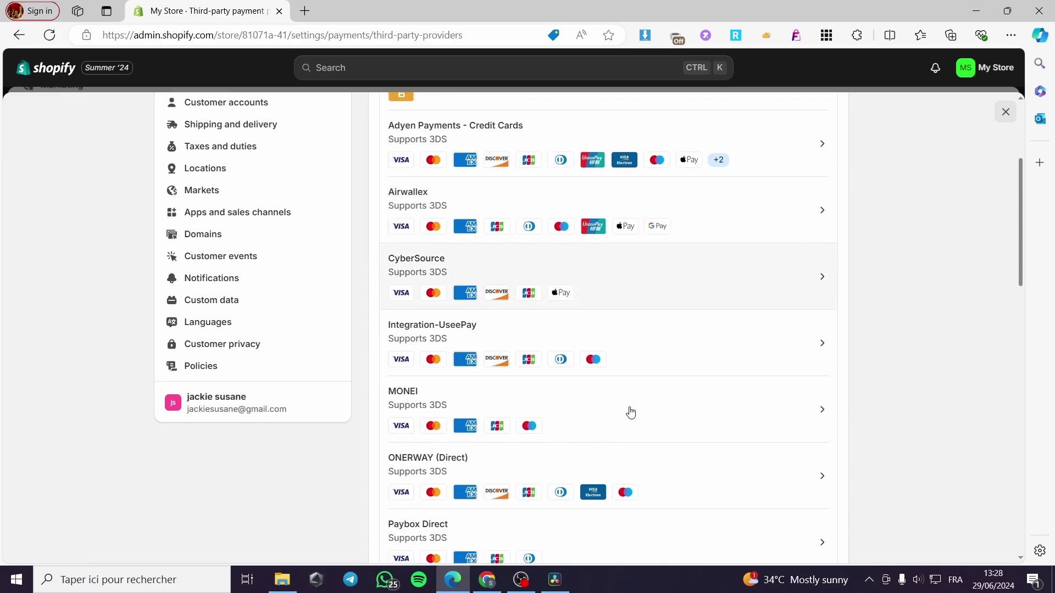
Step: Try to connect the existing Stripe account as the store's third-party payment provider, and return to the payment settings
{"action": "scroll", "coordinate": [629, 411], "scroll_direction": "up", "scroll_amount": 4}
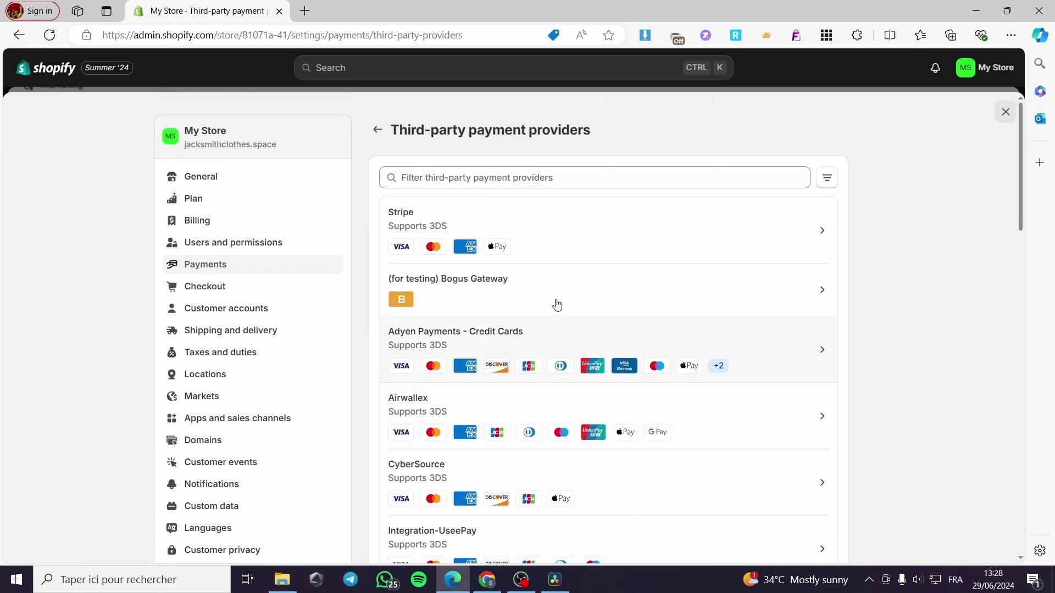
{"action": "left_click", "coordinate": [516, 243]}
{"action": "left_click", "coordinate": [700, 355]}
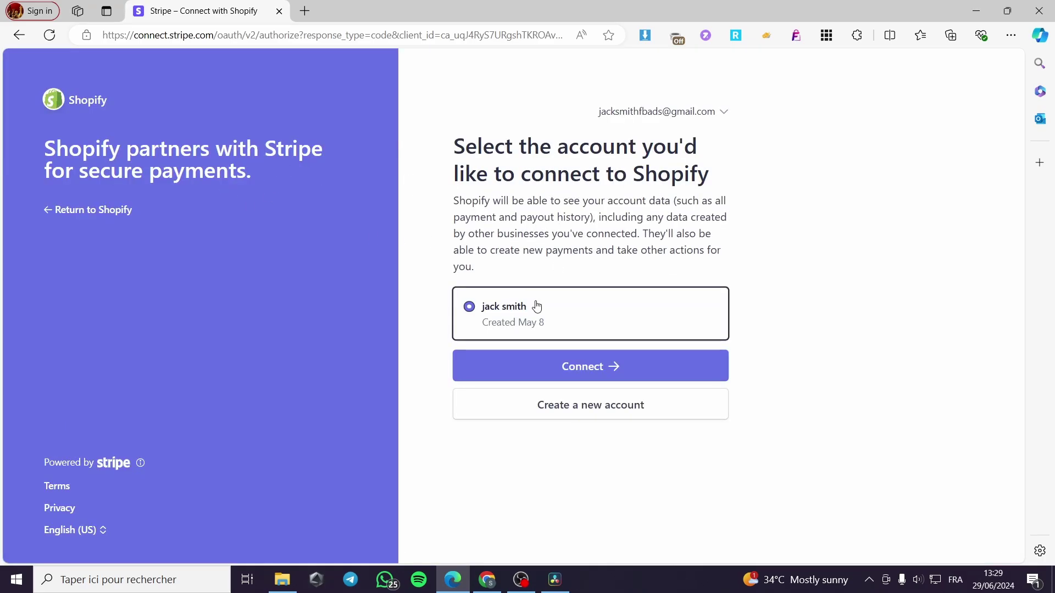
{"action": "left_click", "coordinate": [626, 369]}
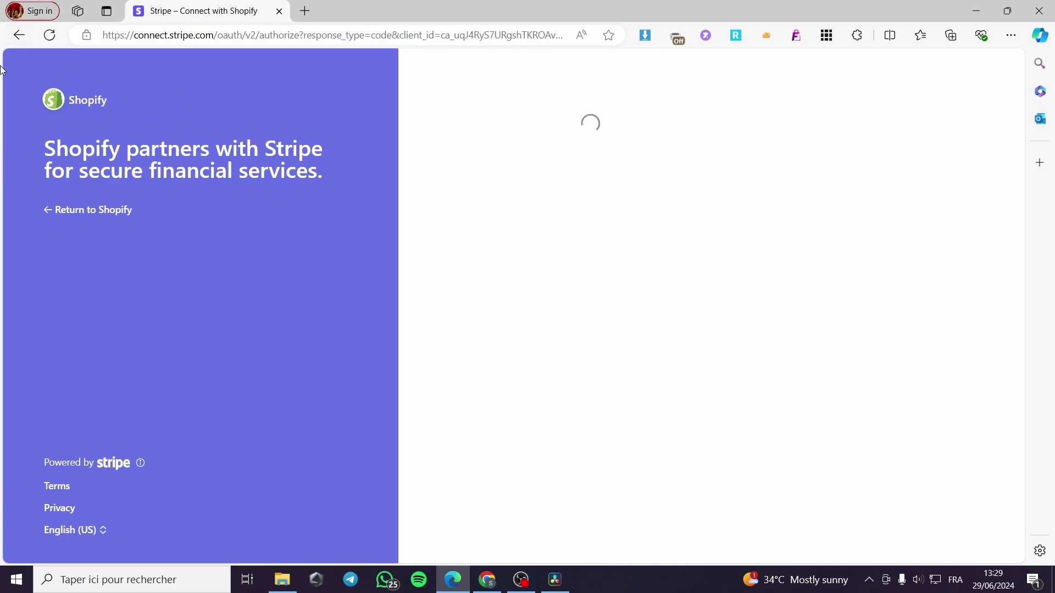
{"action": "left_click", "coordinate": [18, 35]}
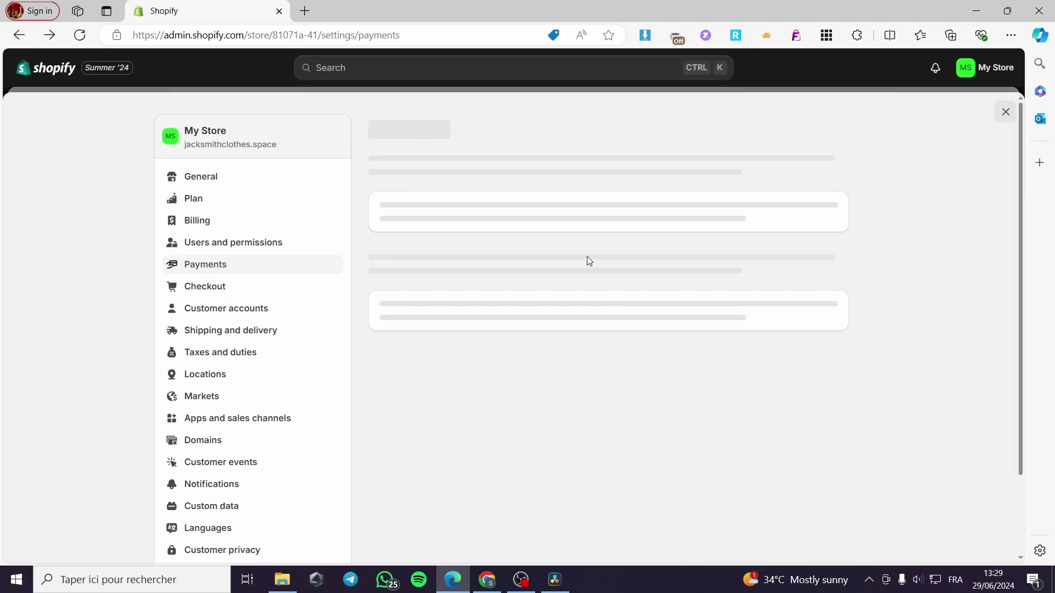
Step: Open the additional payment method search, search by provider for "a", and look through the matching providers
{"action": "scroll", "coordinate": [610, 338], "scroll_direction": "down", "scroll_amount": 2}
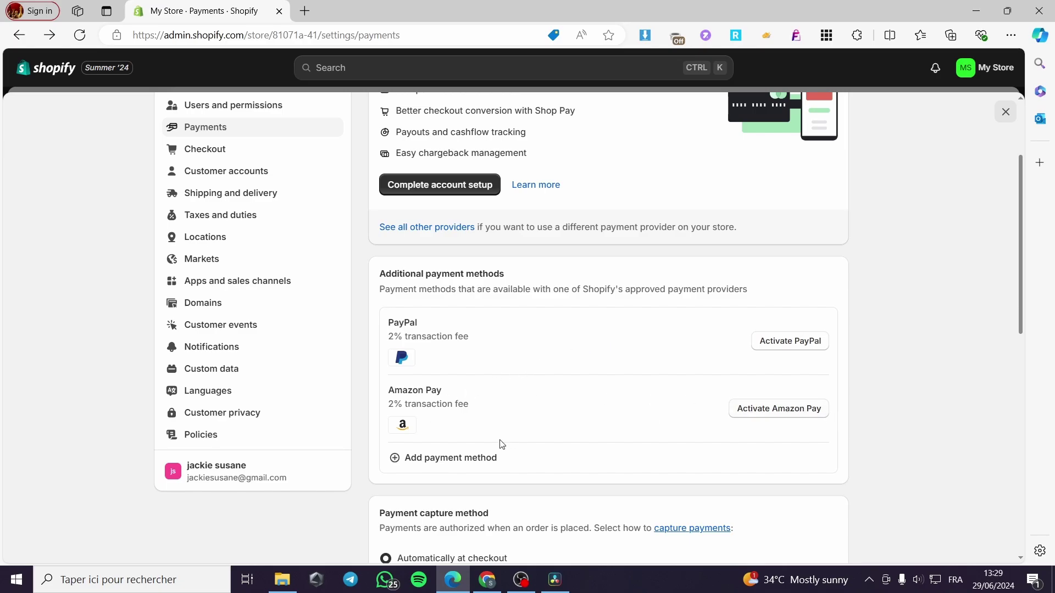
{"action": "left_click", "coordinate": [450, 460]}
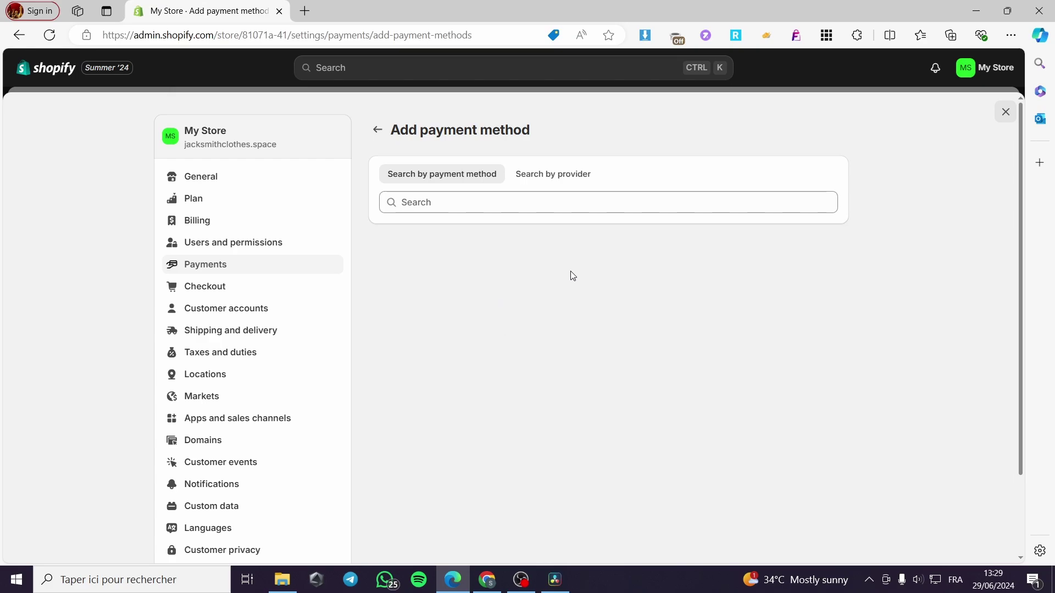
{"action": "left_click", "coordinate": [447, 203]}
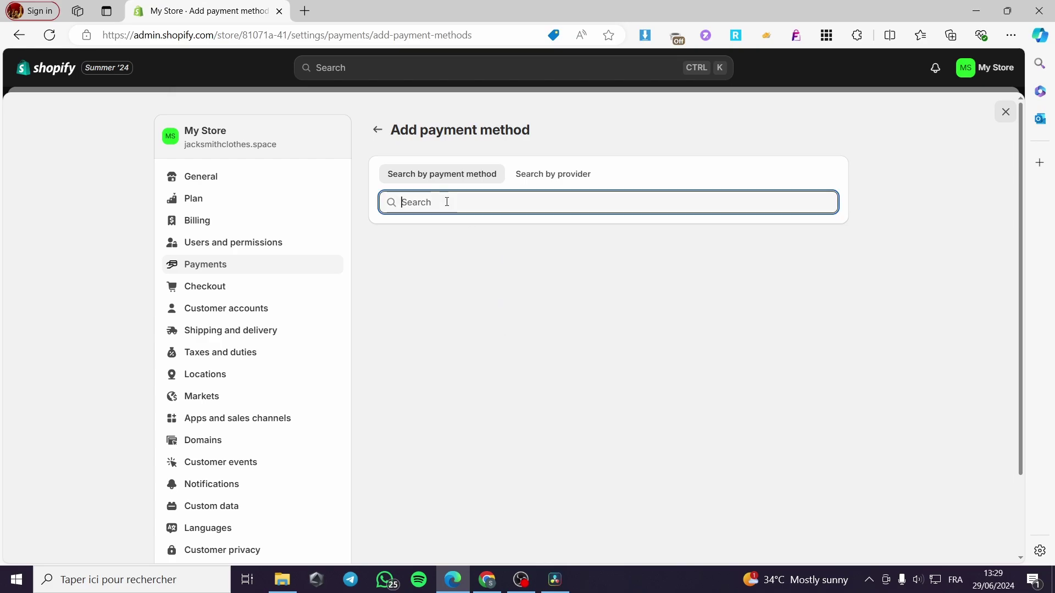
{"action": "left_click", "coordinate": [549, 176]}
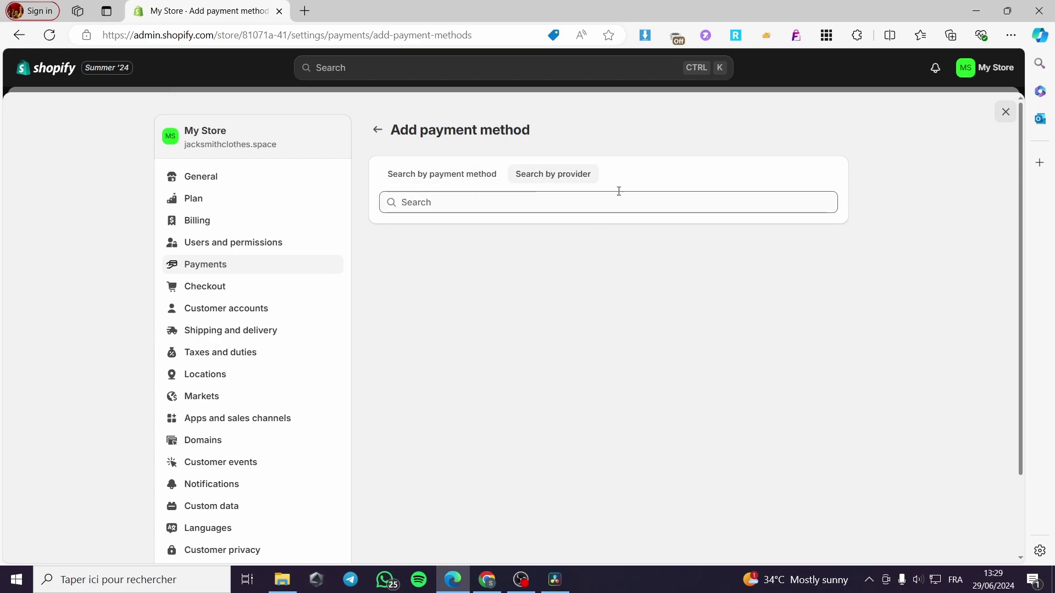
{"action": "left_click", "coordinate": [542, 209]}
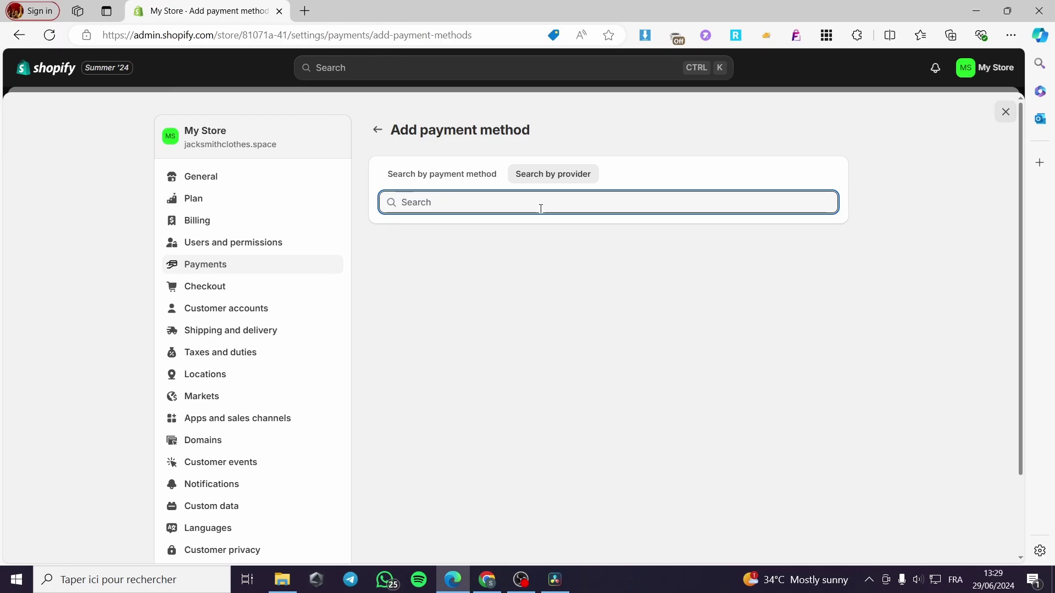
{"action": "type", "text": "a"}
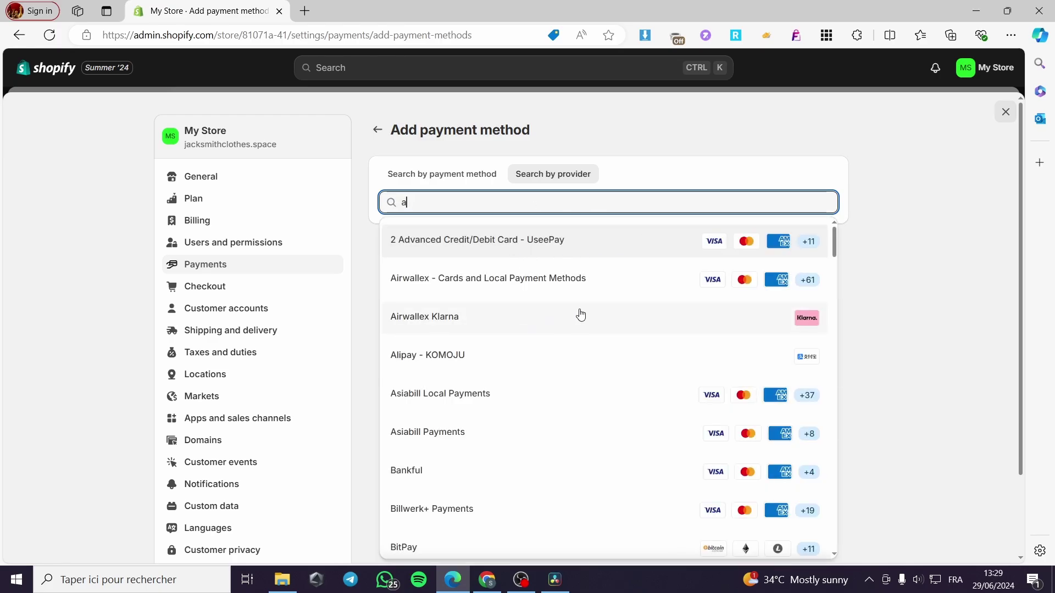
{"action": "scroll", "coordinate": [580, 314], "scroll_direction": "down", "scroll_amount": 4}
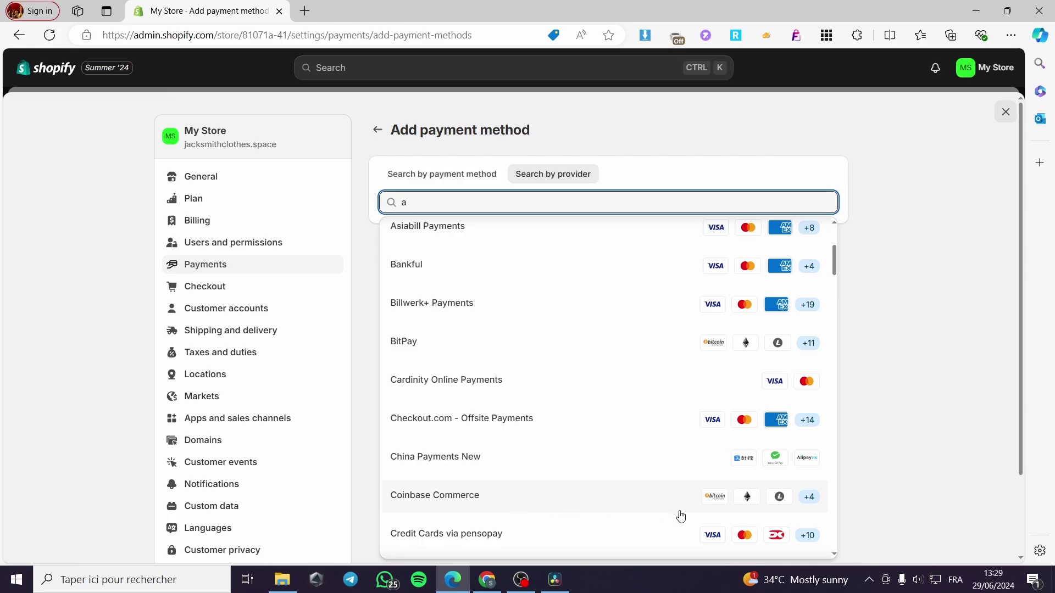
{"action": "left_click", "coordinate": [911, 410]}
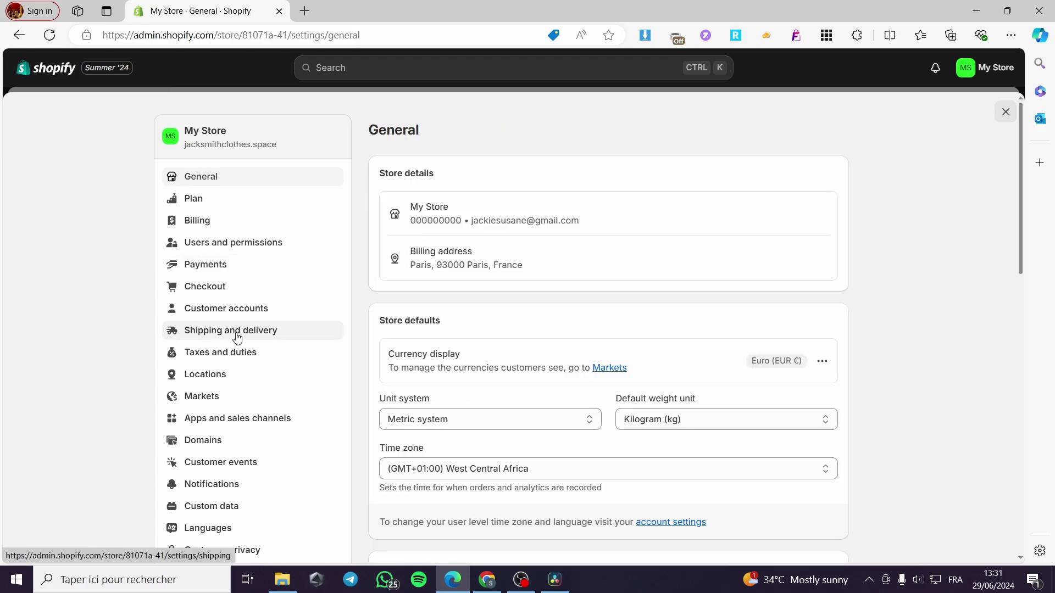
Step: Look through the store's Taxes and duties settings, and review the General settings down to Order ID and Order processing
{"action": "left_click", "coordinate": [203, 354]}
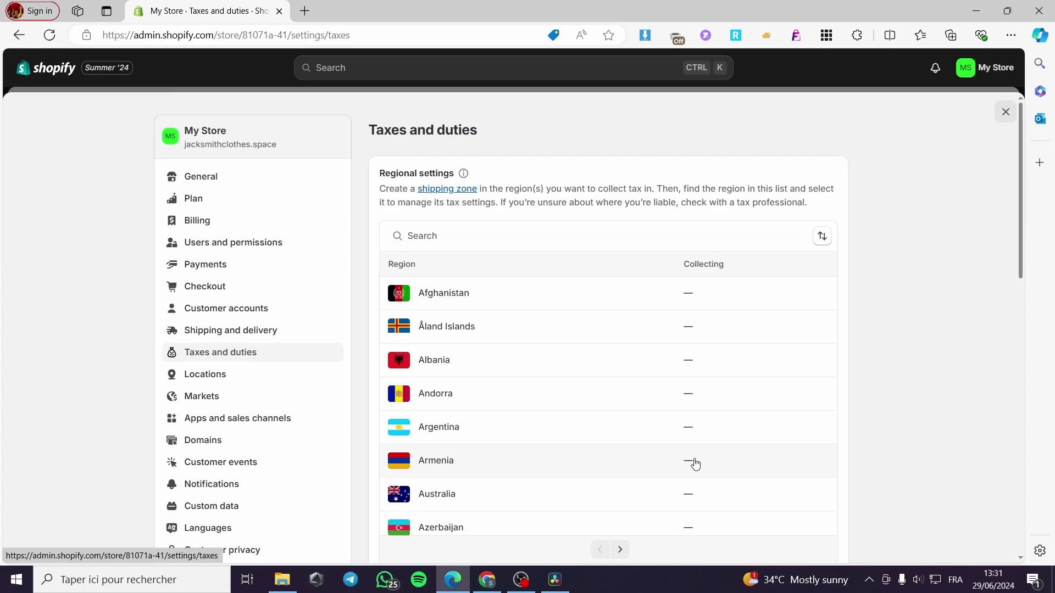
{"action": "scroll", "coordinate": [775, 441], "scroll_direction": "down", "scroll_amount": 3}
{"action": "scroll", "coordinate": [797, 401], "scroll_direction": "down", "scroll_amount": 3}
{"action": "scroll", "coordinate": [690, 442], "scroll_direction": "up", "scroll_amount": 6}
{"action": "scroll", "coordinate": [880, 408], "scroll_direction": "down", "scroll_amount": 7}
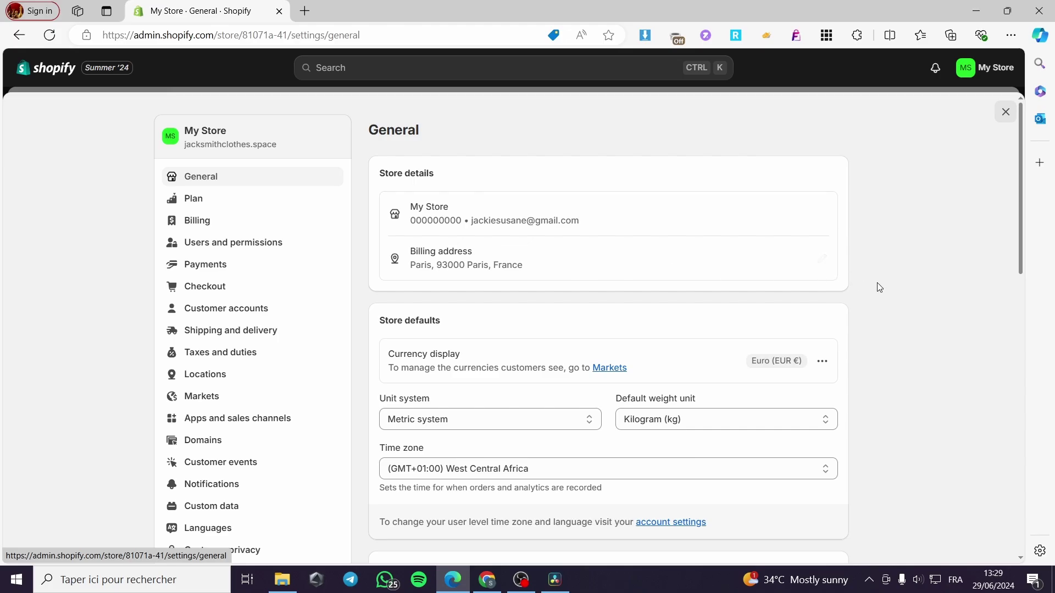
{"action": "scroll", "coordinate": [878, 285], "scroll_direction": "down", "scroll_amount": 5}
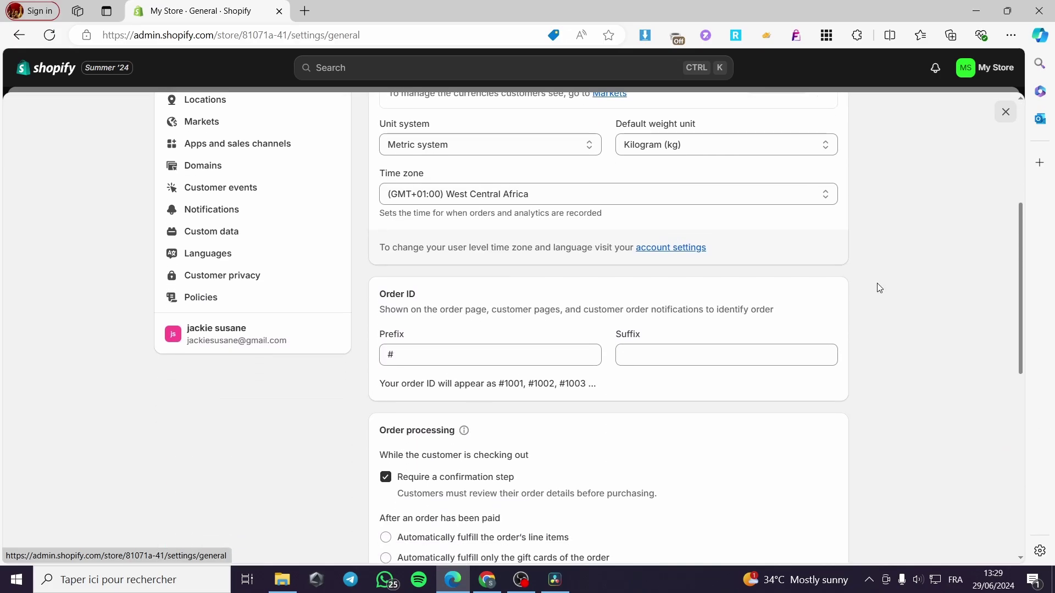